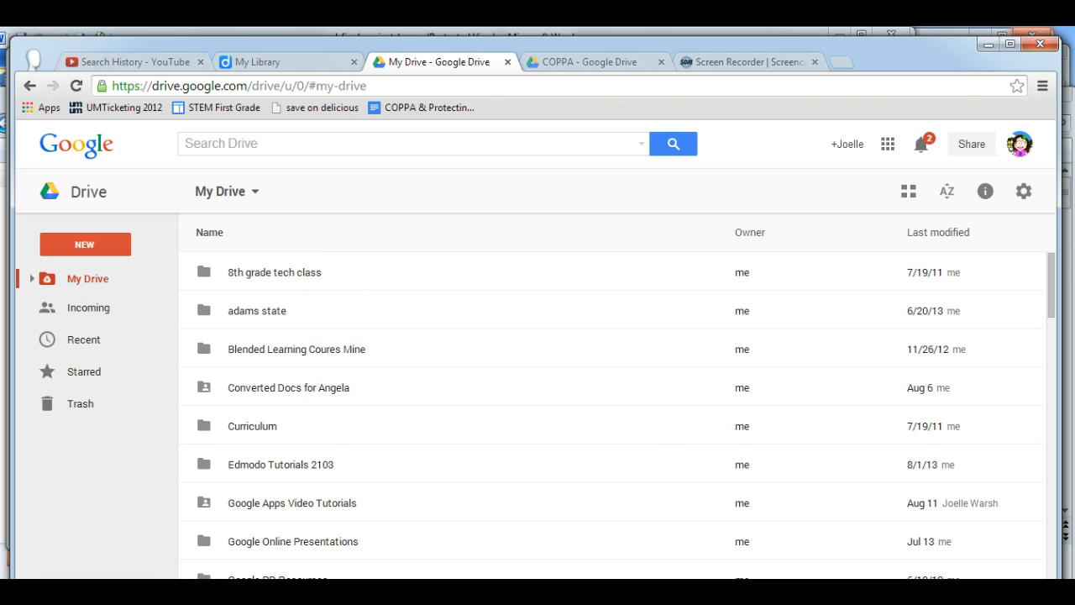
{"action": "left_click_drag", "start_coordinate": [1049, 264], "coordinate": [1037, 244]}
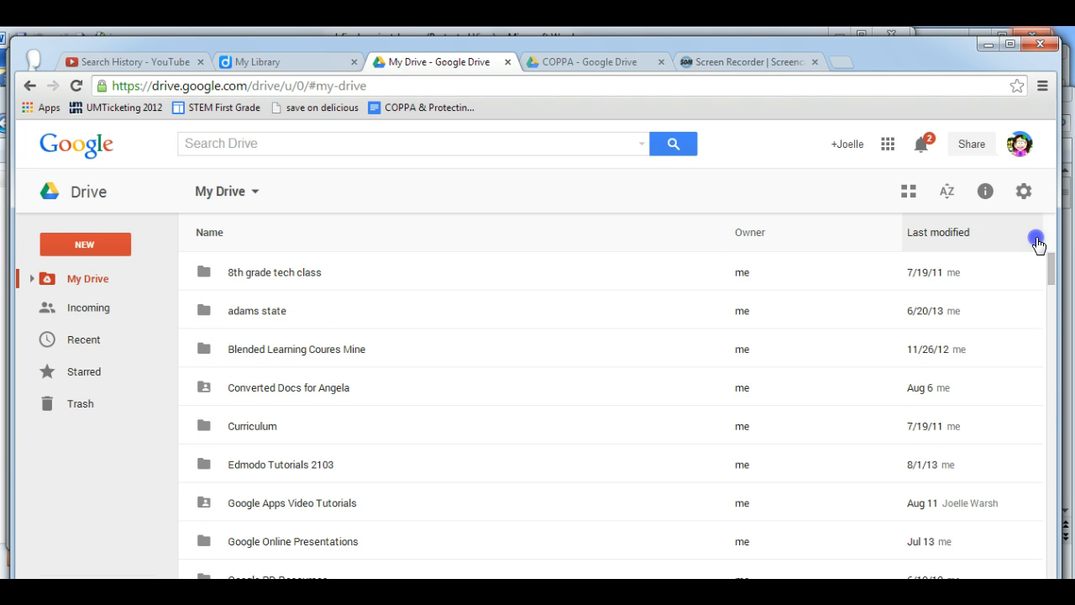
{"action": "left_click", "coordinate": [1036, 241]}
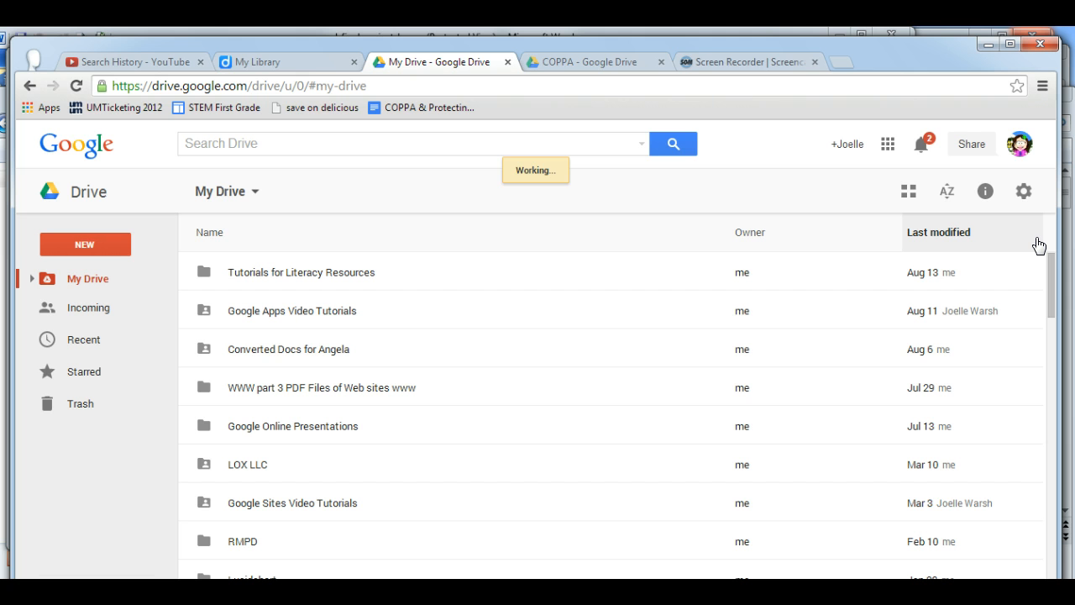
{"action": "left_click", "coordinate": [89, 244]}
{"action": "left_click", "coordinate": [90, 275]}
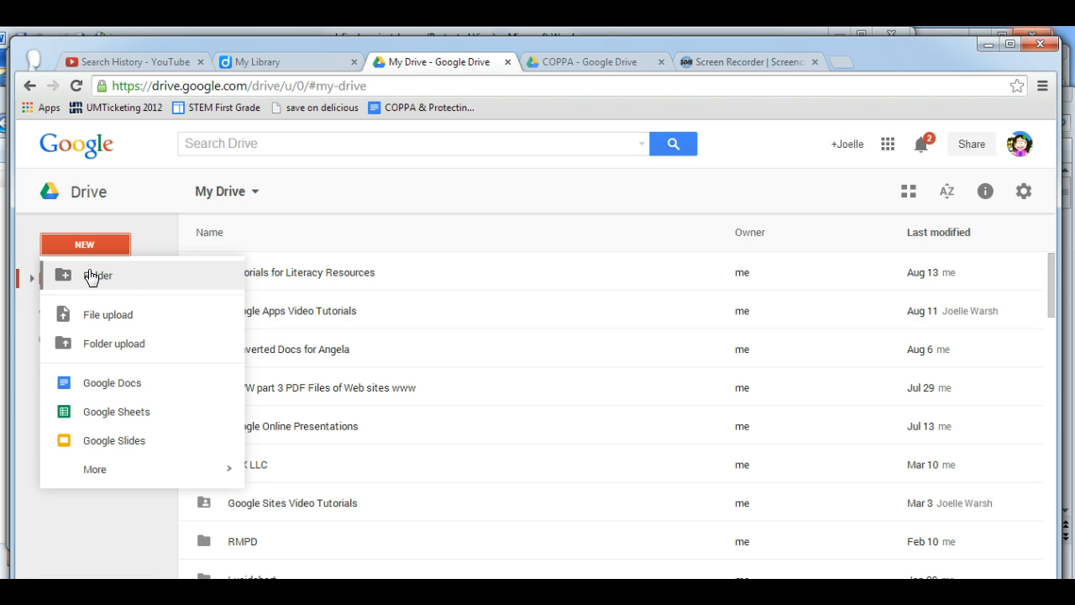
{"action": "left_click", "coordinate": [277, 229]}
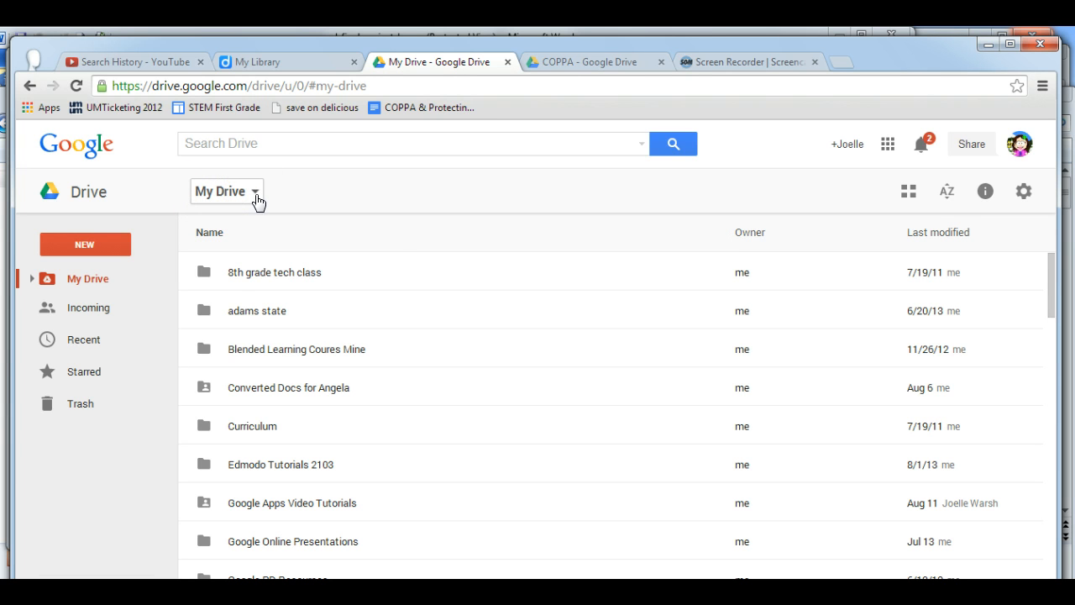
Create a new folder named "New Drive Practice" in My Drive.
{"action": "left_click", "coordinate": [256, 195]}
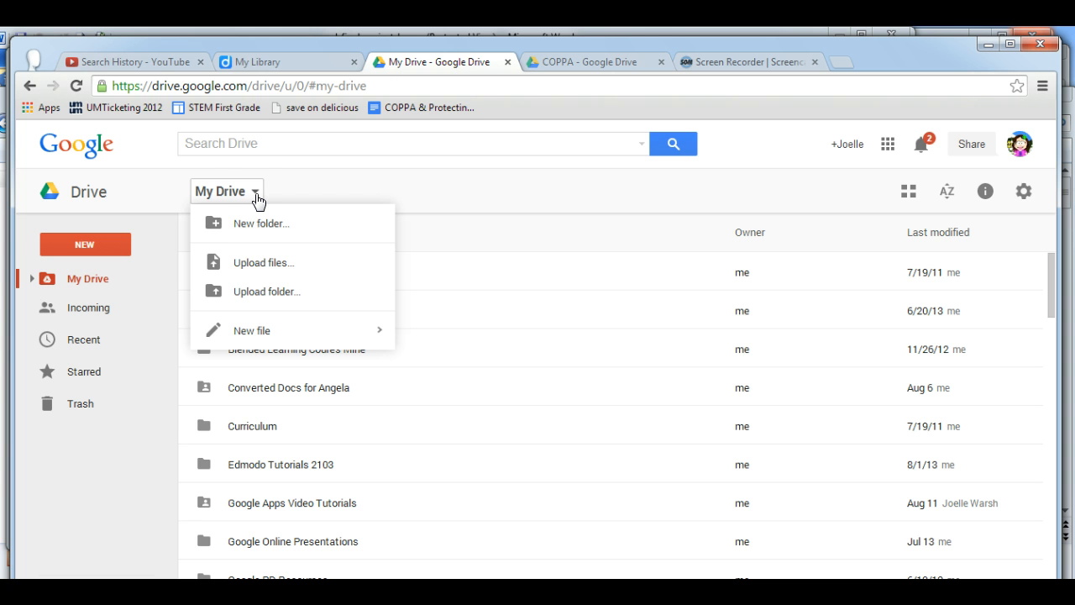
{"action": "left_click", "coordinate": [241, 194]}
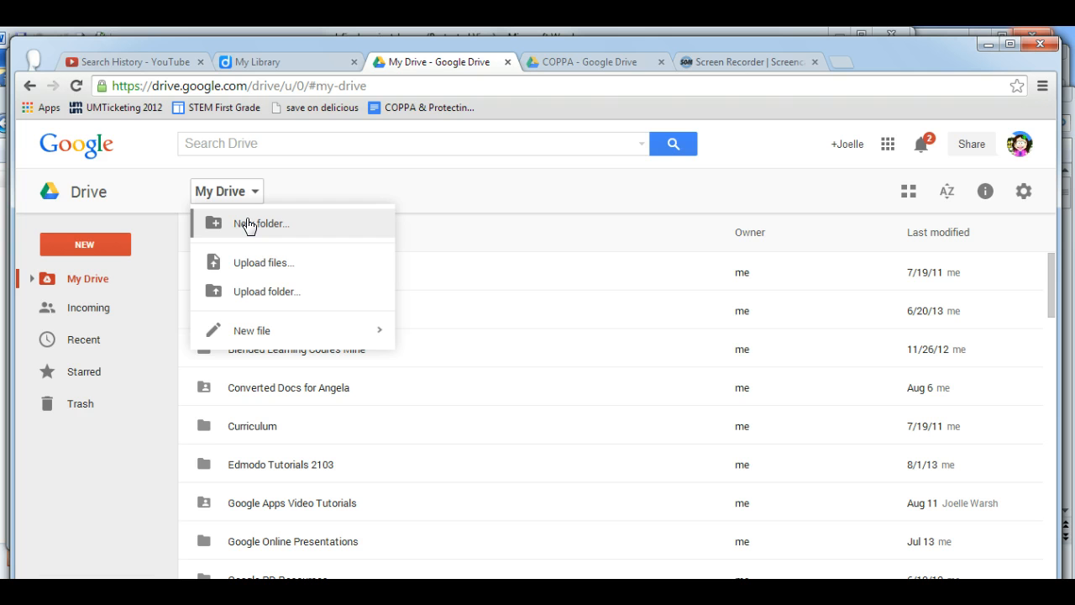
{"action": "left_click", "coordinate": [248, 223]}
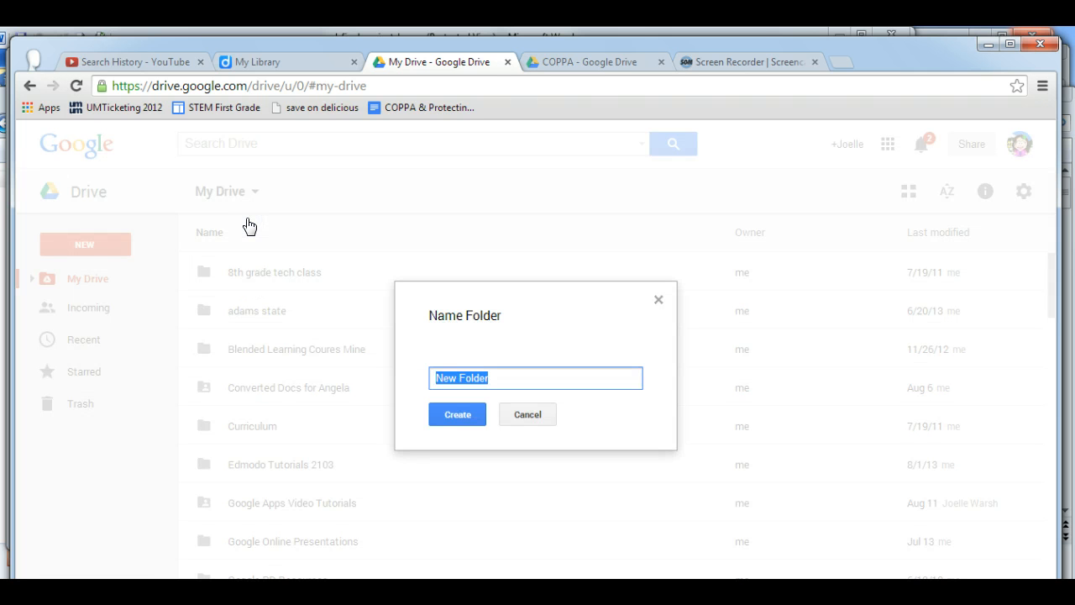
{"action": "type", "text": "N"}
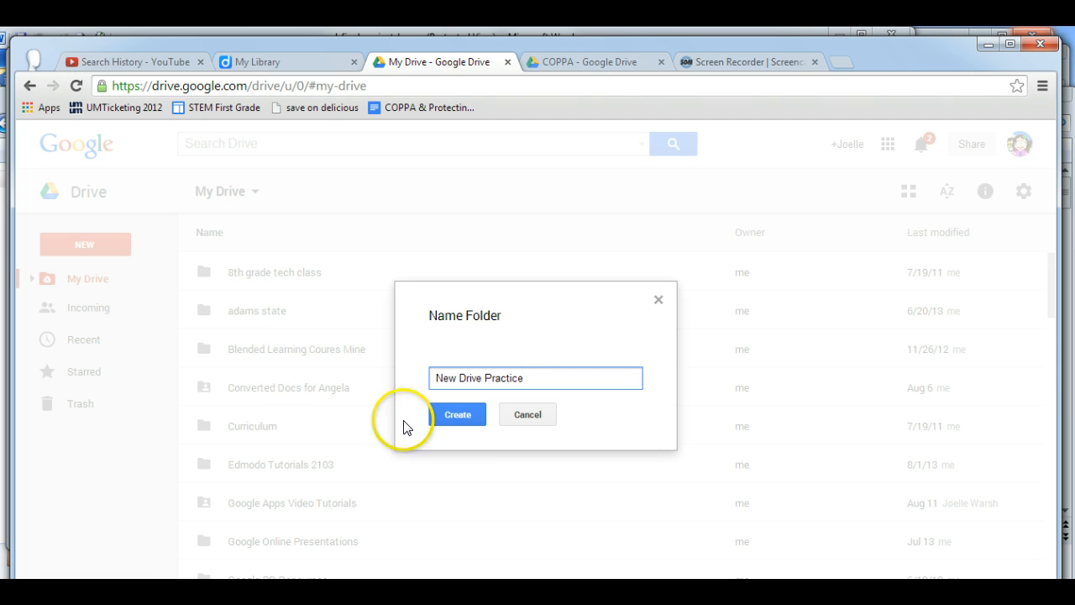
{"action": "left_click", "coordinate": [467, 417]}
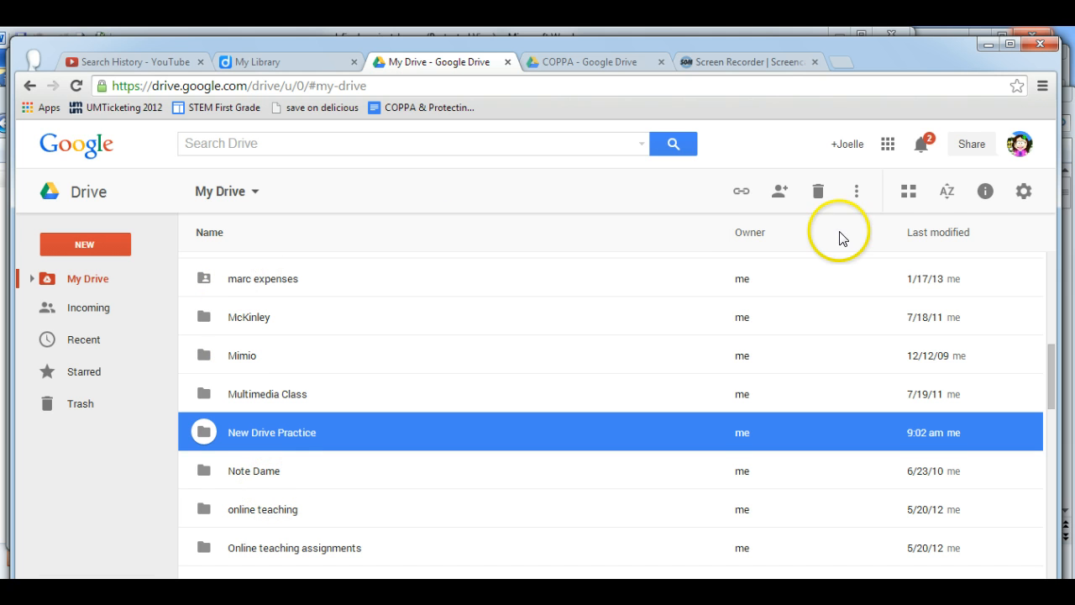
Check the available sort options, then expand the My Drive folder tree and show the My Drive contents.
{"action": "left_click", "coordinate": [946, 190]}
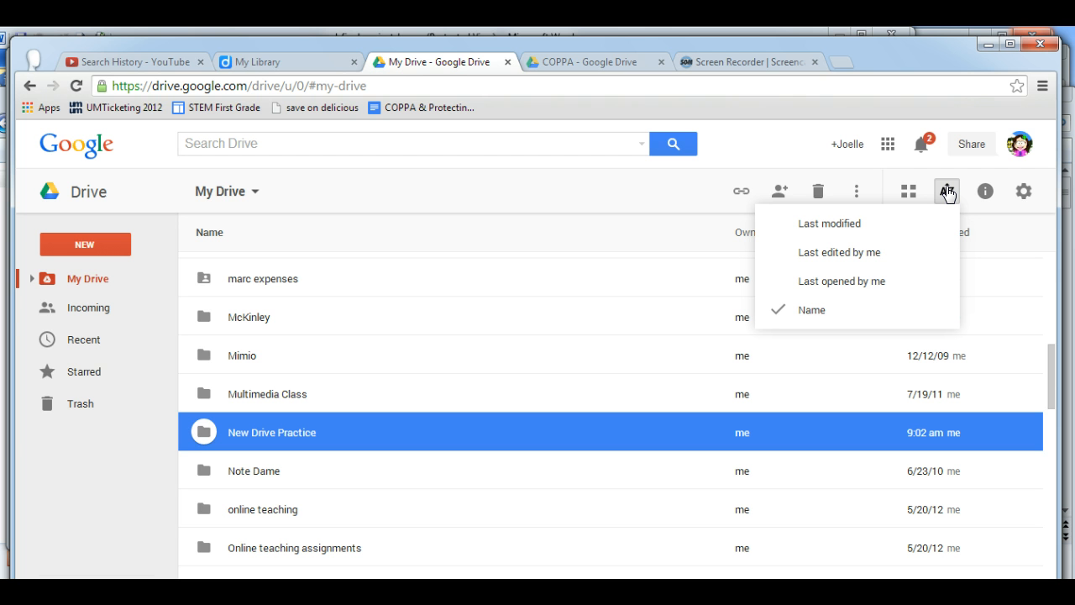
{"action": "left_click", "coordinate": [118, 299]}
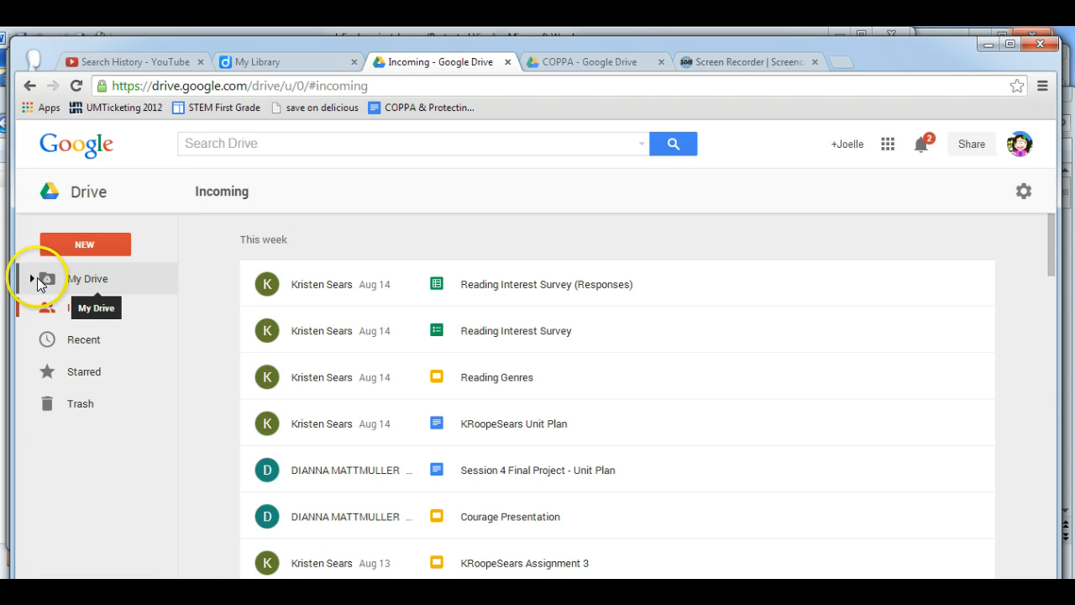
{"action": "left_click", "coordinate": [32, 279]}
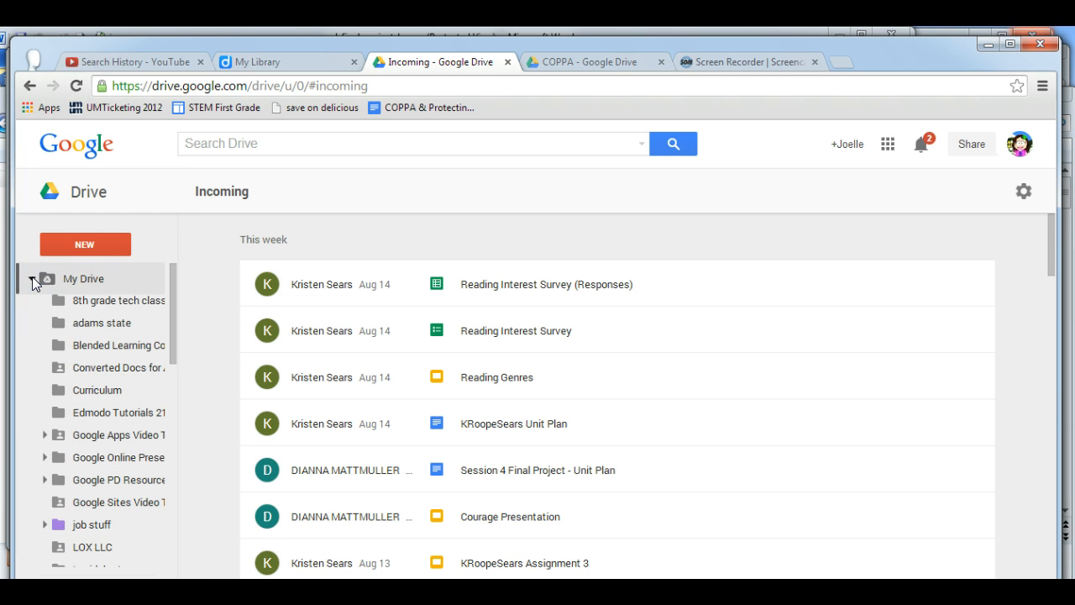
{"action": "mouse_move", "coordinate": [173, 281]}
{"action": "left_mouse_down"}
{"action": "mouse_move", "coordinate": [168, 430]}
{"action": "mouse_move", "coordinate": [161, 267]}
{"action": "left_mouse_up"}
{"action": "left_click", "coordinate": [91, 275]}
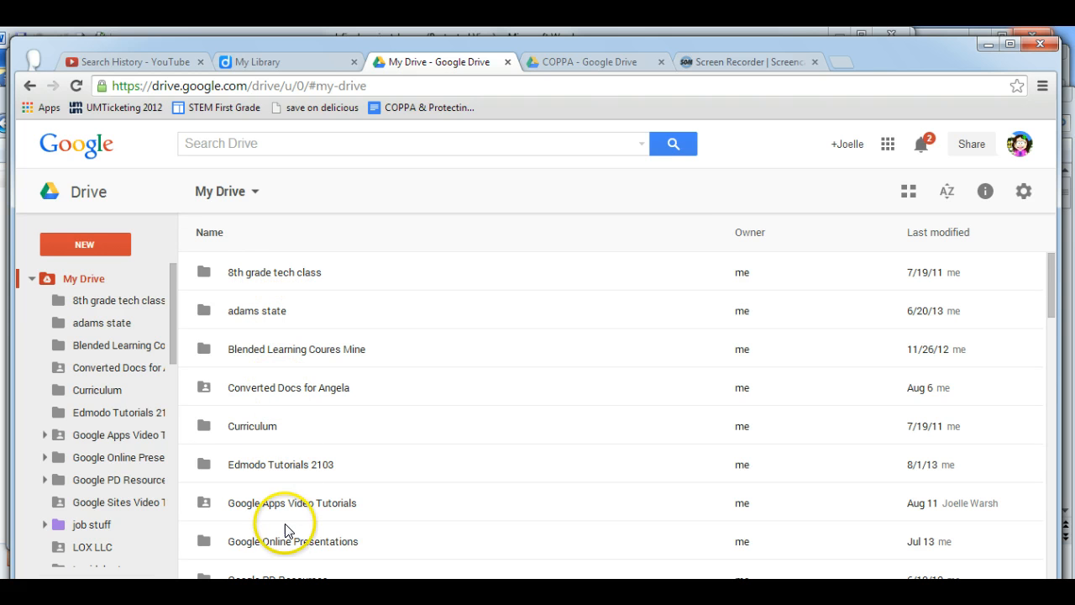
Collapse and re-expand the My Drive folder tree, and look at the subfolders of Google Apps Video Tutorials.
{"action": "left_click", "coordinate": [31, 280]}
{"action": "left_click", "coordinate": [31, 279]}
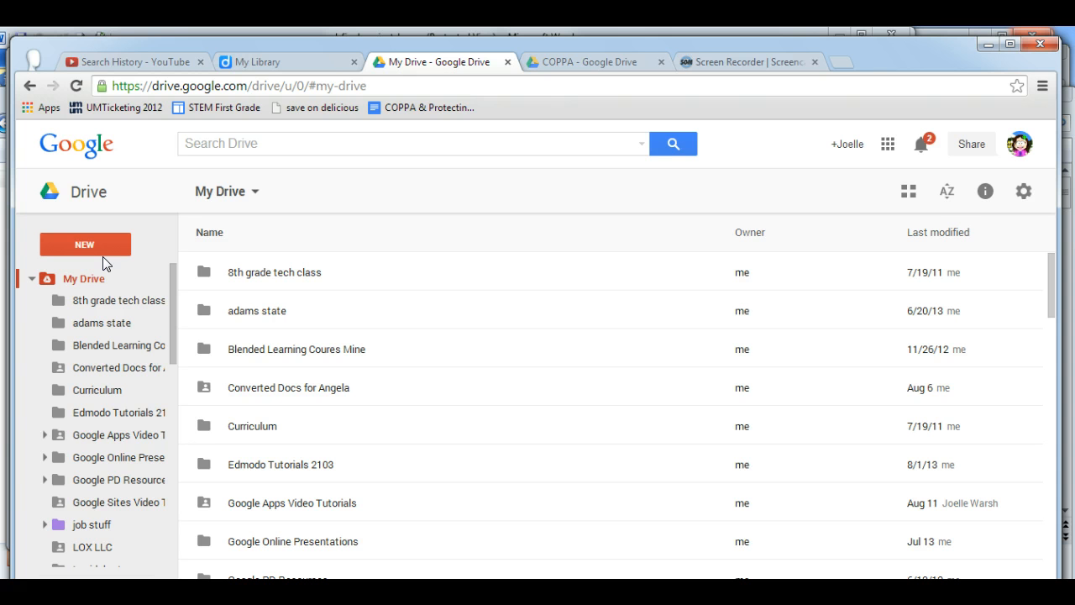
{"action": "left_click", "coordinate": [44, 435]}
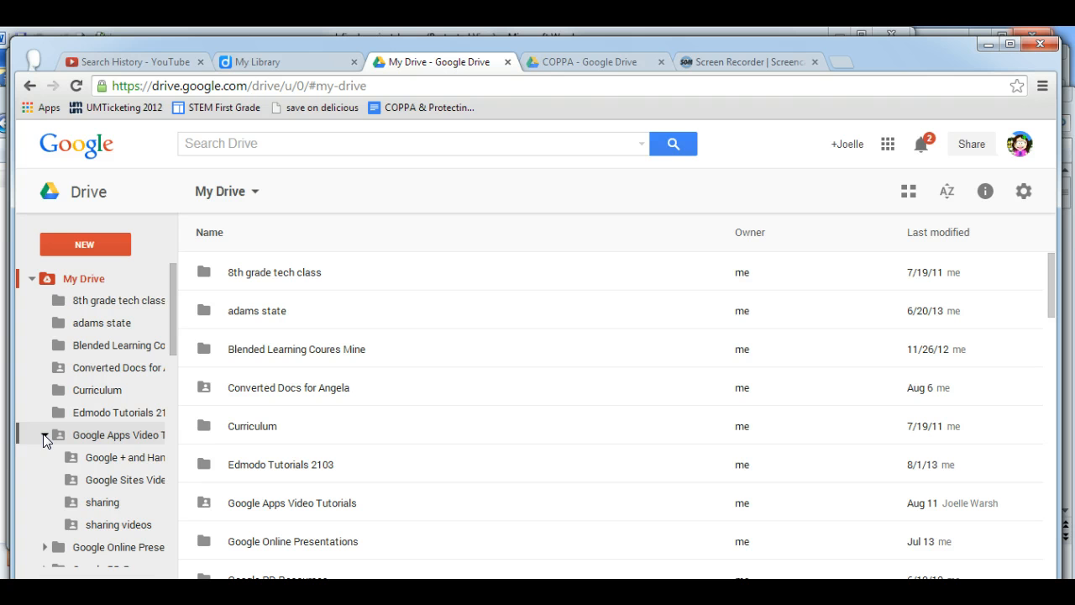
{"action": "left_click", "coordinate": [45, 435]}
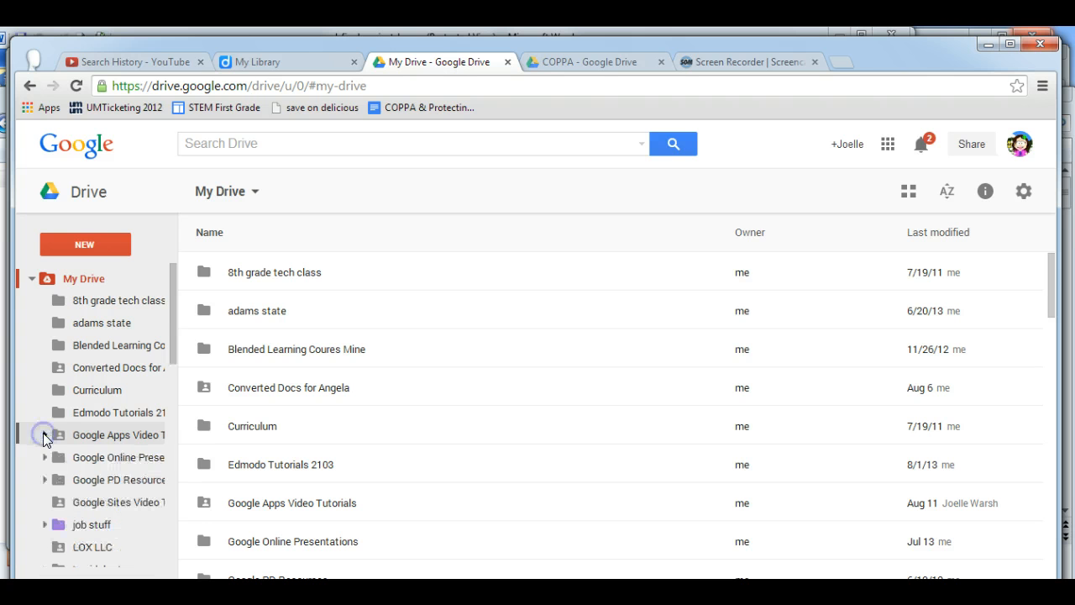
Open the adams state folder and view the actions available for it.
{"action": "left_click", "coordinate": [273, 311]}
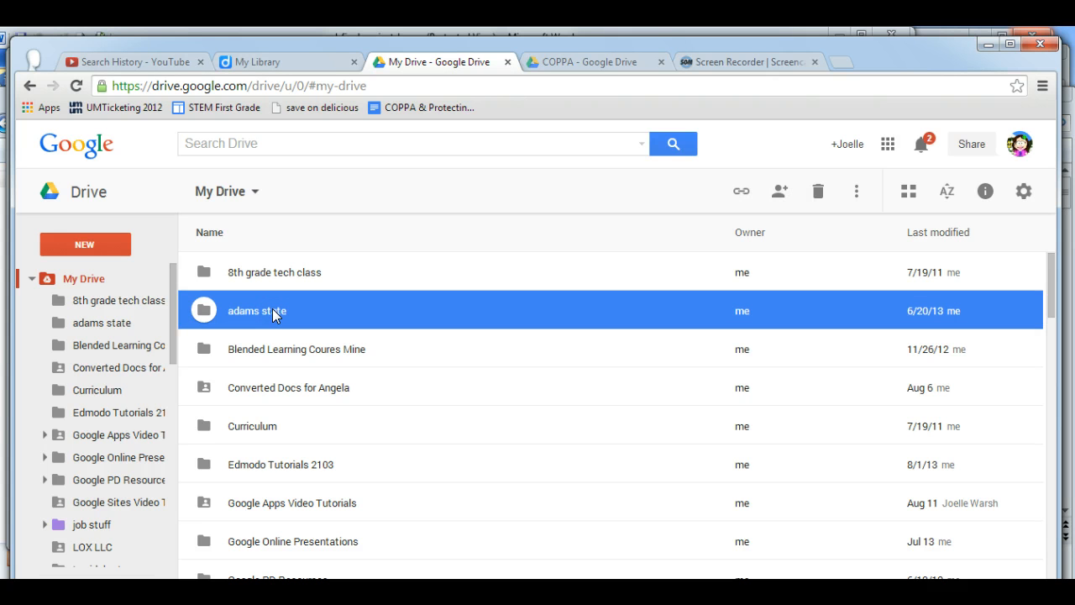
{"action": "double_click", "coordinate": [272, 310]}
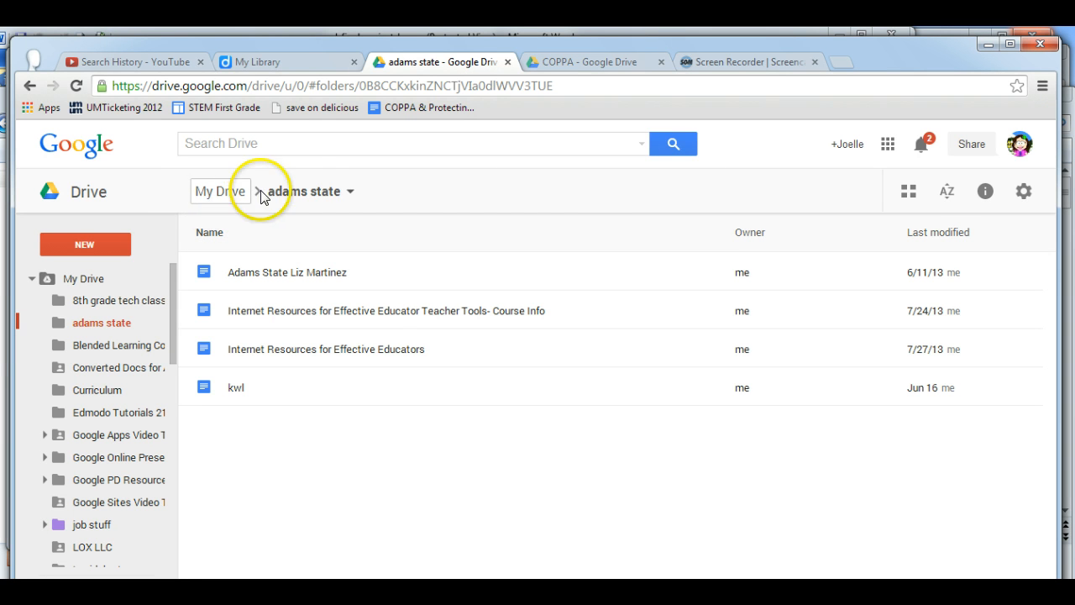
{"action": "left_click", "coordinate": [348, 193]}
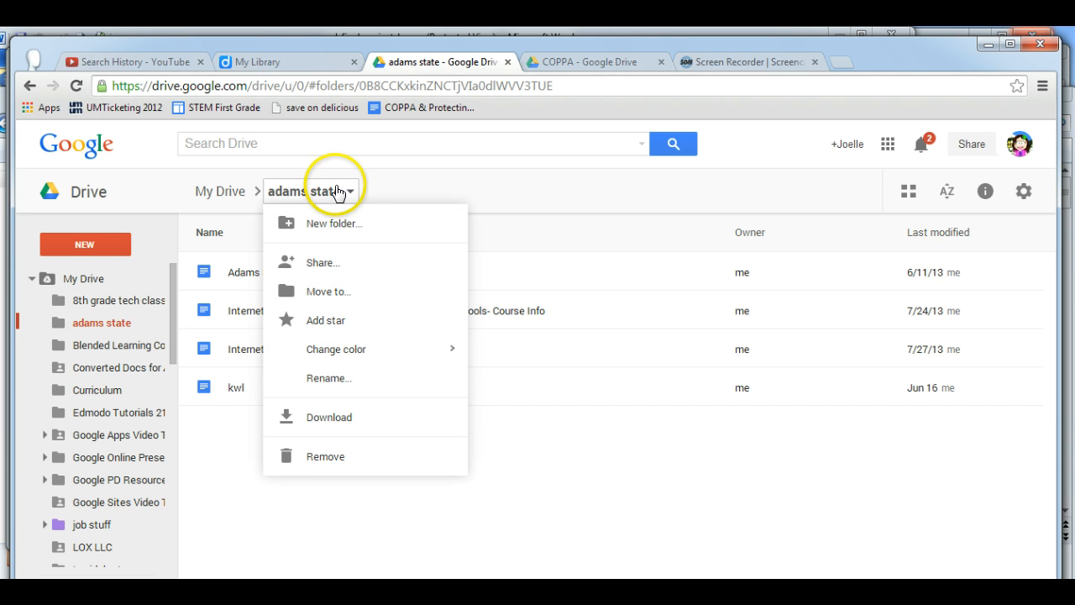
Create a new folder named "Sub folder" inside the adams state folder.
{"action": "left_click", "coordinate": [105, 243]}
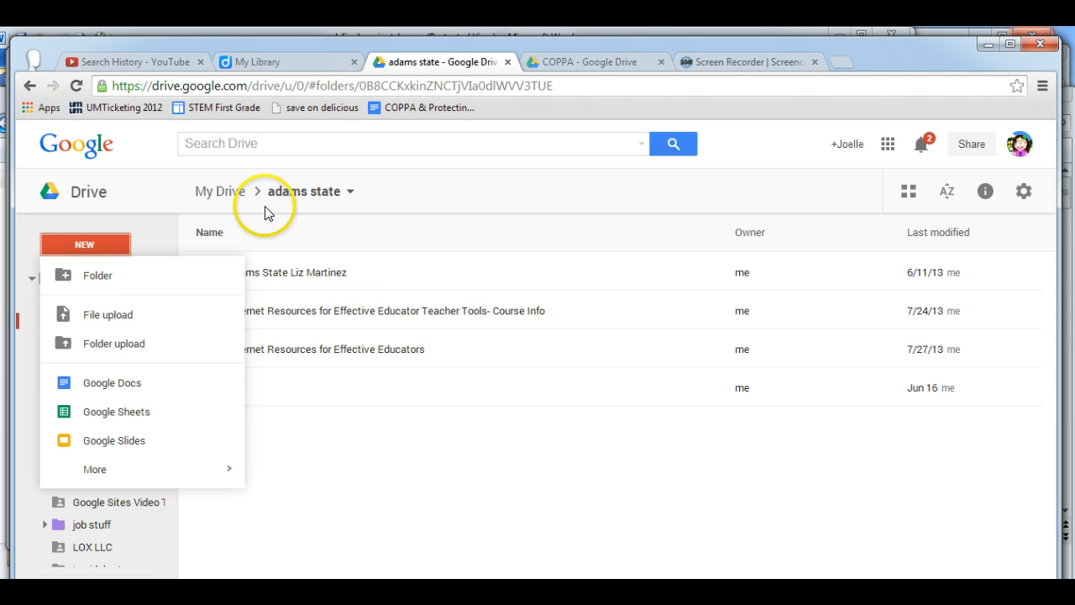
{"action": "left_click", "coordinate": [105, 275]}
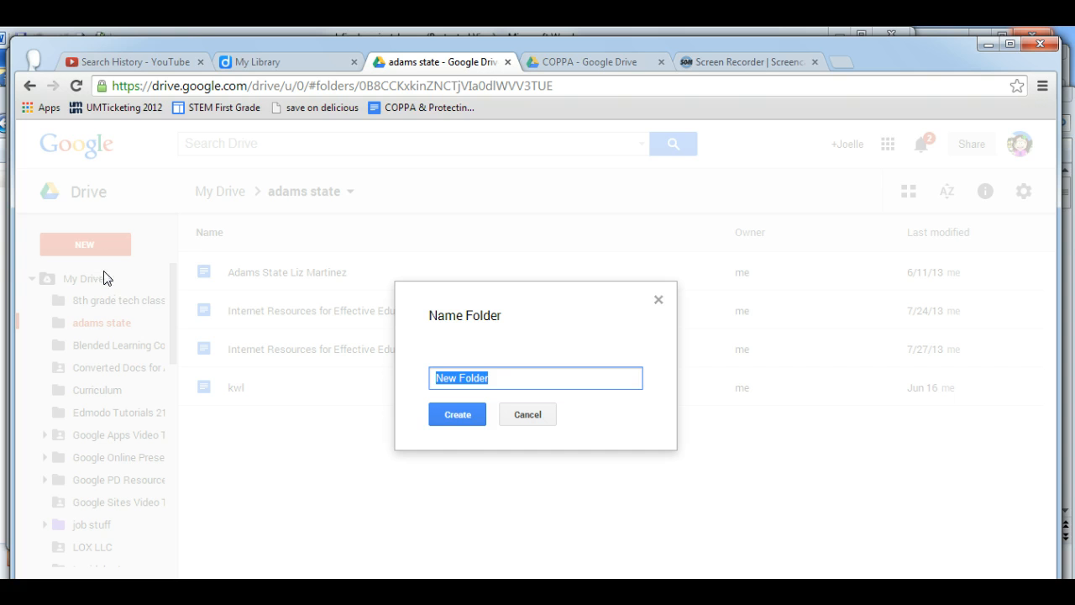
{"action": "type", "text": "Sub"}
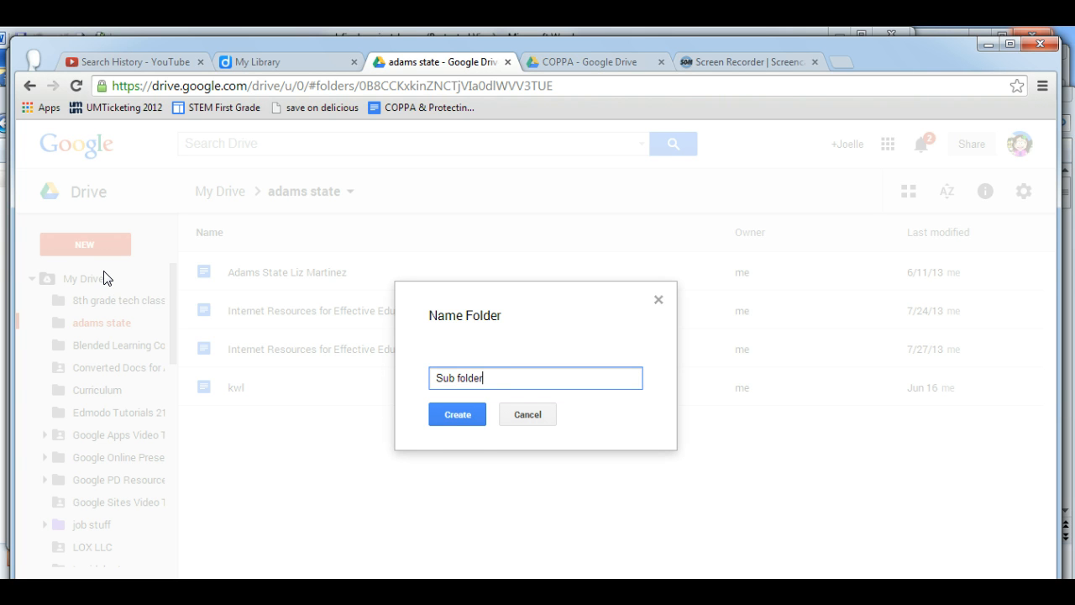
{"action": "type", "text": " folder"}
{"action": "left_click", "coordinate": [456, 414]}
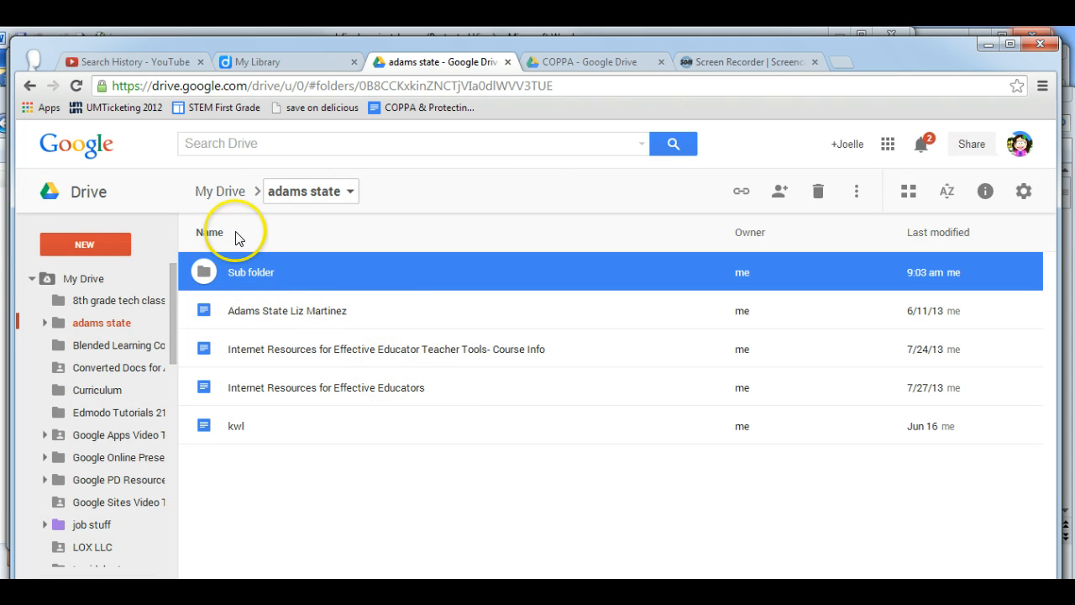
View the subfolder of adams state in the folder tree, then return to My Drive and collapse the tree.
{"action": "left_click", "coordinate": [45, 325]}
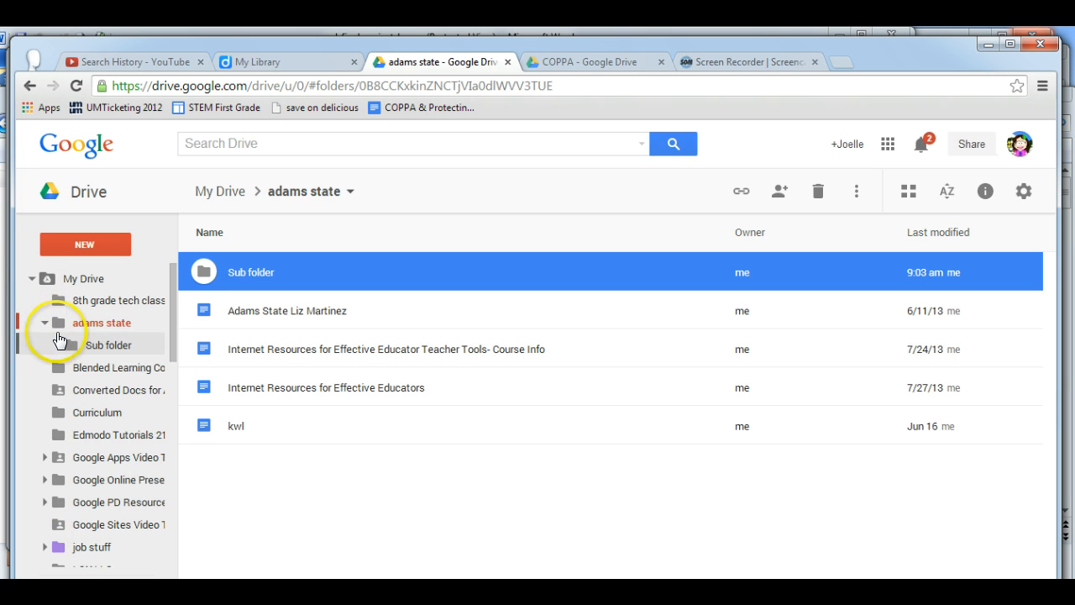
{"action": "left_click", "coordinate": [44, 324]}
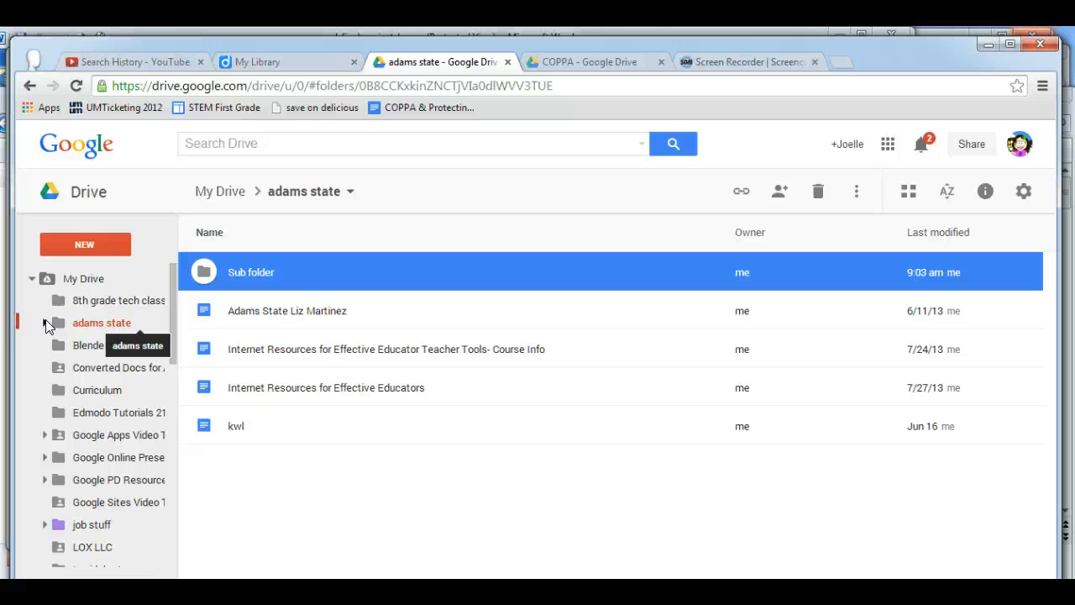
{"action": "left_click", "coordinate": [84, 283]}
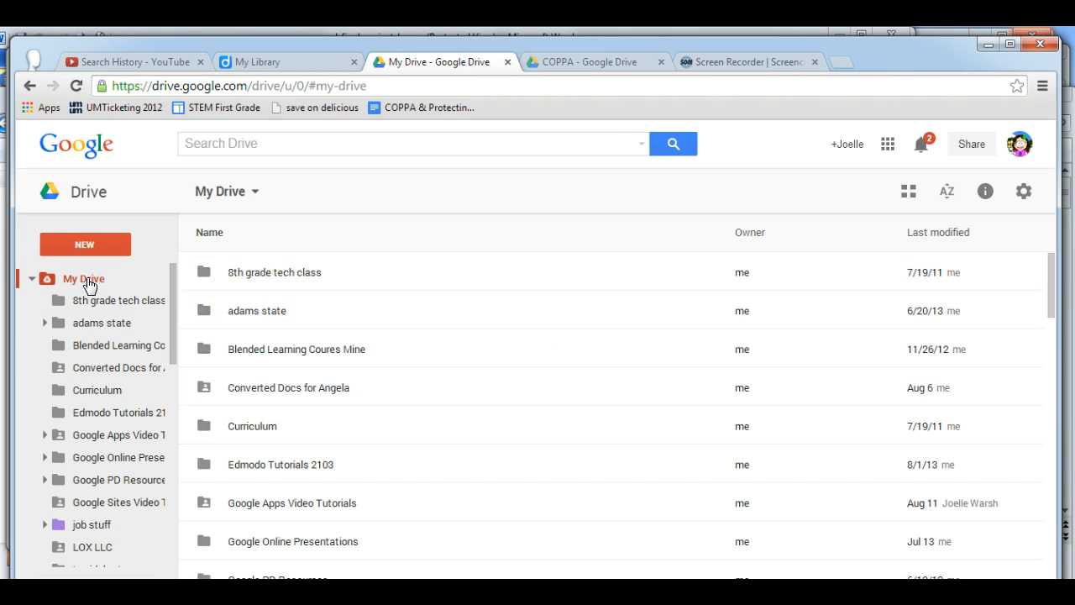
{"action": "left_click", "coordinate": [32, 278]}
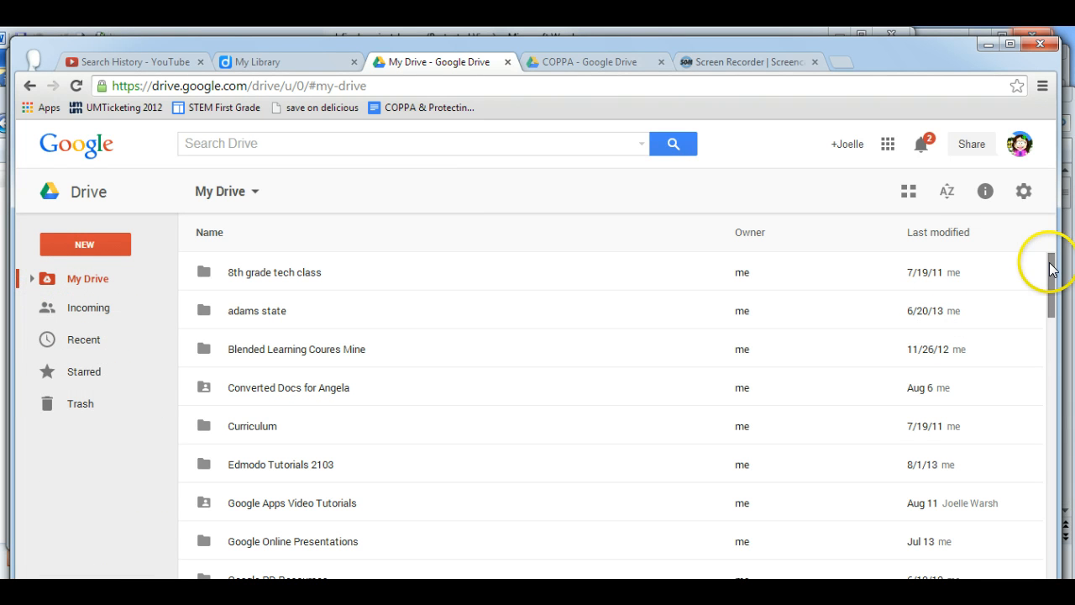
Search Drive for "stuff" and show the full results list.
{"action": "mouse_move", "coordinate": [1050, 268]}
{"action": "left_mouse_down"}
{"action": "mouse_move", "coordinate": [1044, 495]}
{"action": "mouse_move", "coordinate": [1048, 272]}
{"action": "left_mouse_up"}
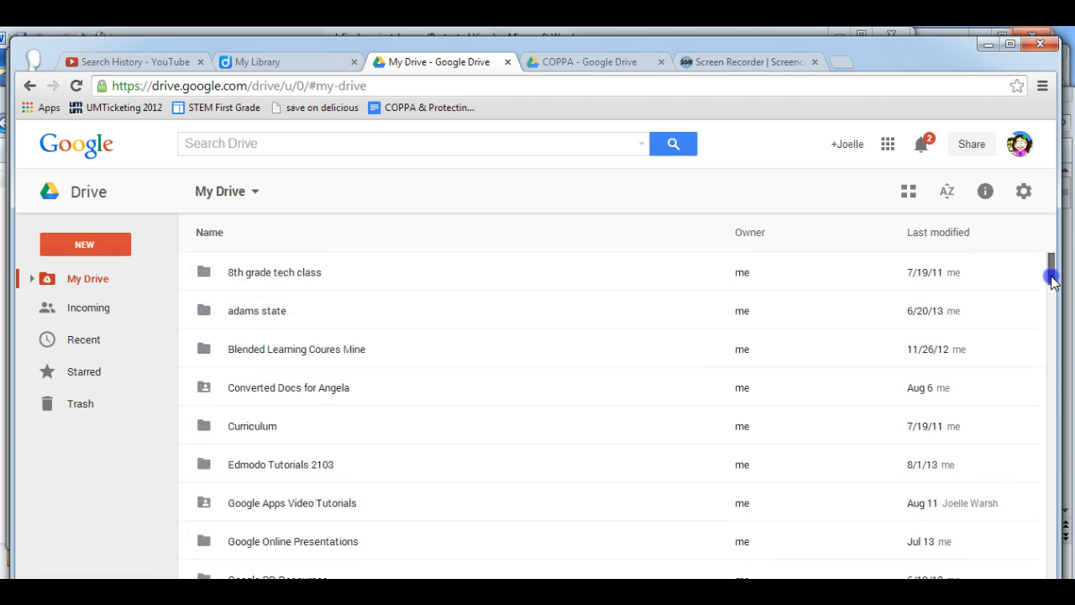
{"action": "left_click", "coordinate": [304, 143]}
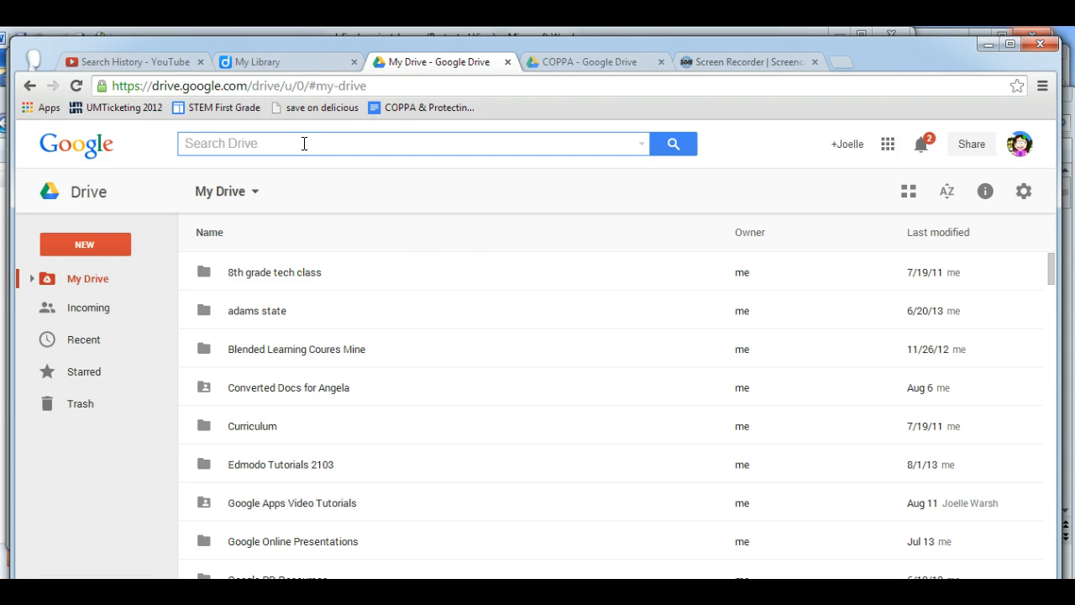
{"action": "type", "text": "stuff"}
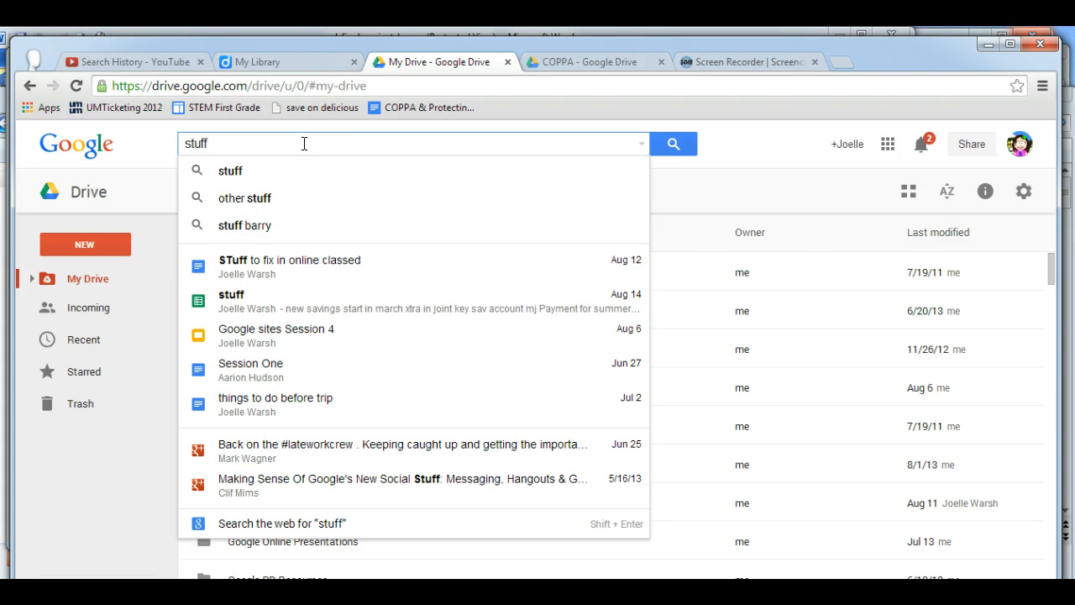
{"action": "left_click", "coordinate": [198, 145]}
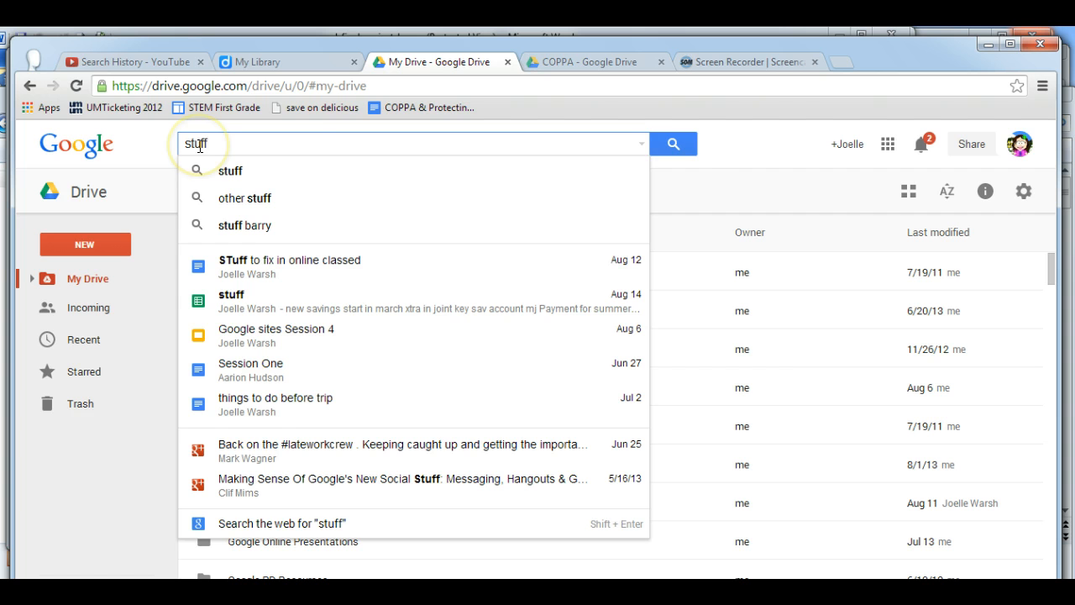
{"action": "left_click", "coordinate": [678, 143]}
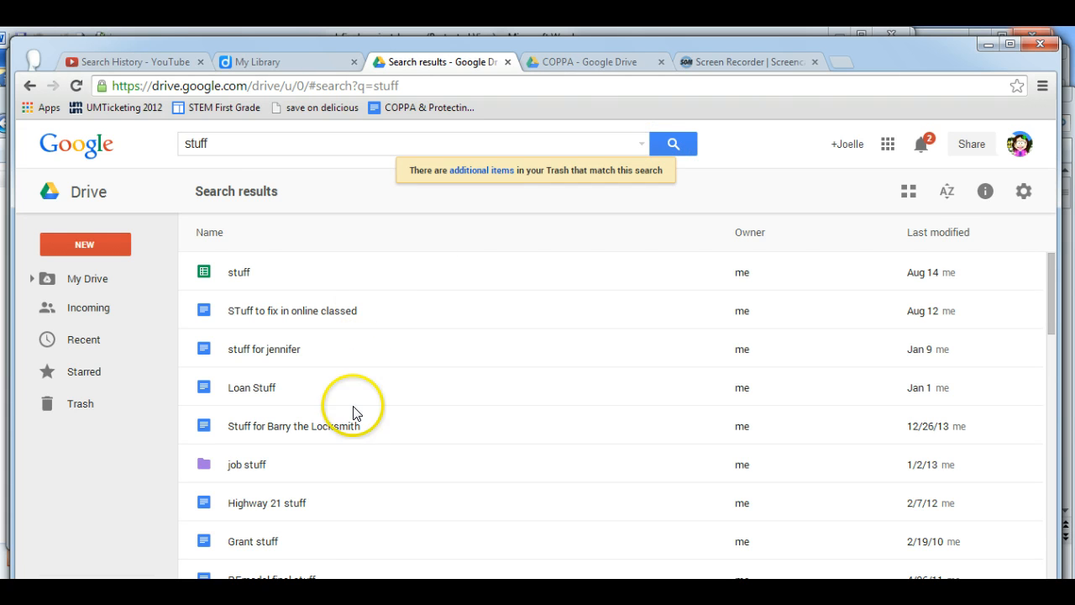
Open the suggested document "STuff to fix in online classed" from the search, then return to the search results.
{"action": "left_click", "coordinate": [245, 139]}
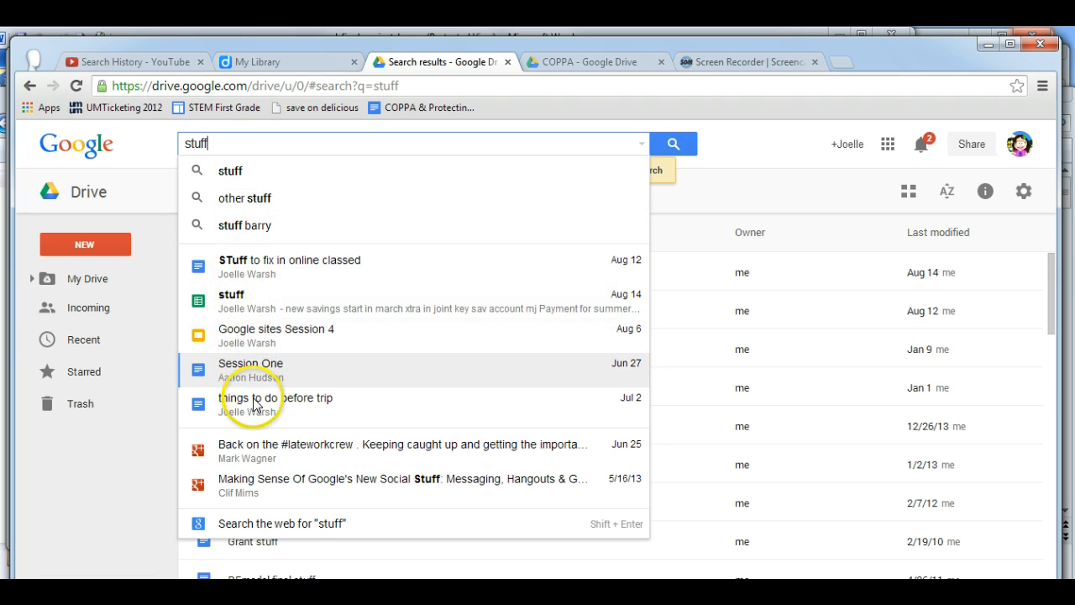
{"action": "left_click", "coordinate": [266, 260]}
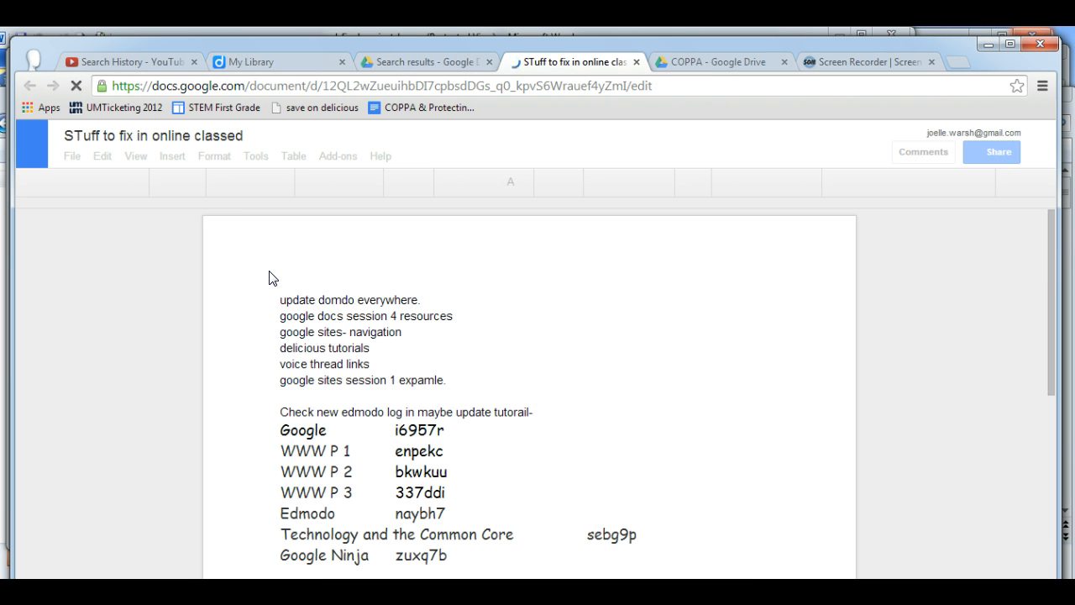
{"action": "left_click", "coordinate": [417, 67]}
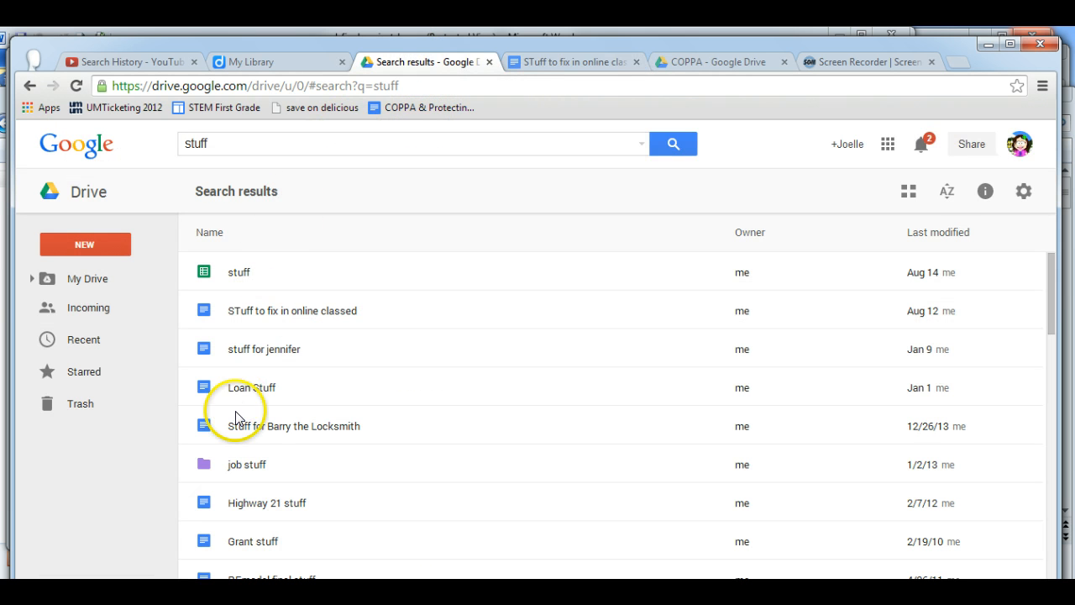
Run the Drive search for "stuff" again to show the full results list.
{"action": "left_click", "coordinate": [192, 140]}
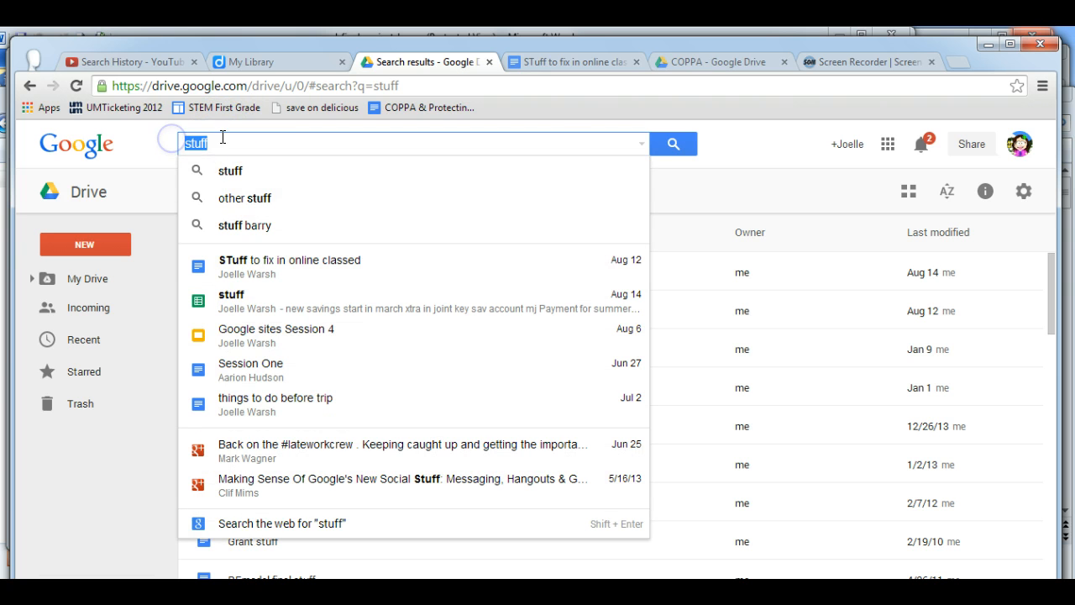
{"action": "left_click", "coordinate": [223, 143]}
{"action": "left_click", "coordinate": [685, 143]}
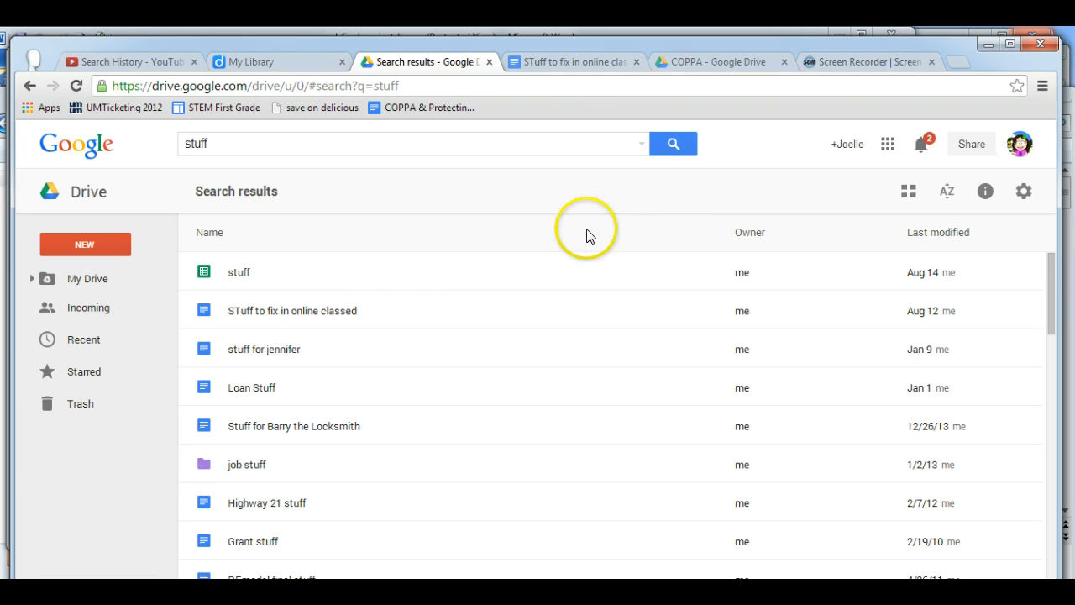
Start moving the "stuff" spreadsheet and browse to "Sub folder" inside "adams state" as the destination.
{"action": "left_click", "coordinate": [361, 272]}
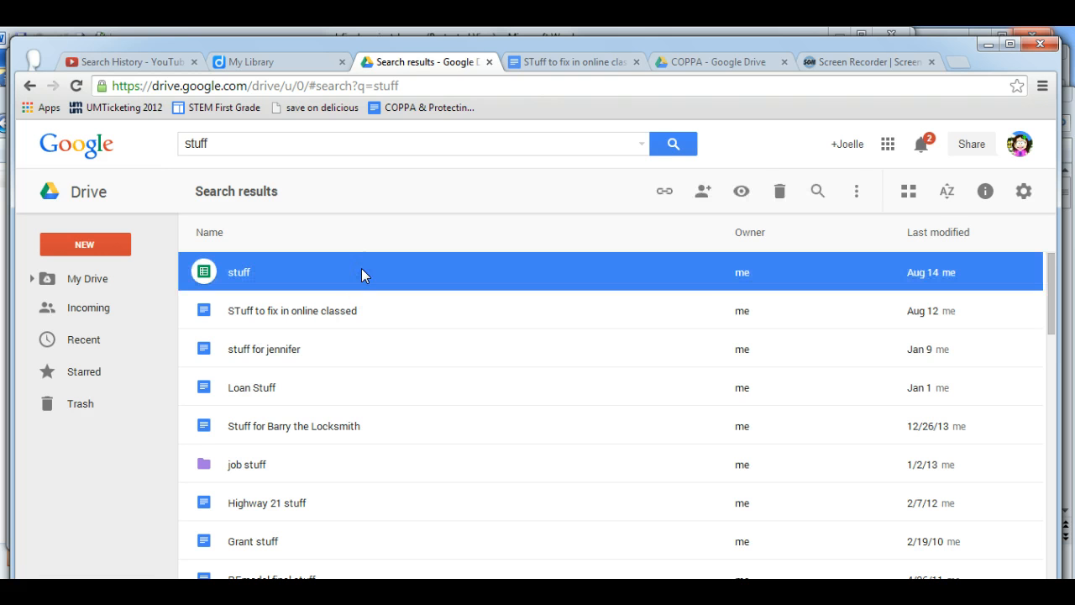
{"action": "left_click", "coordinate": [857, 191]}
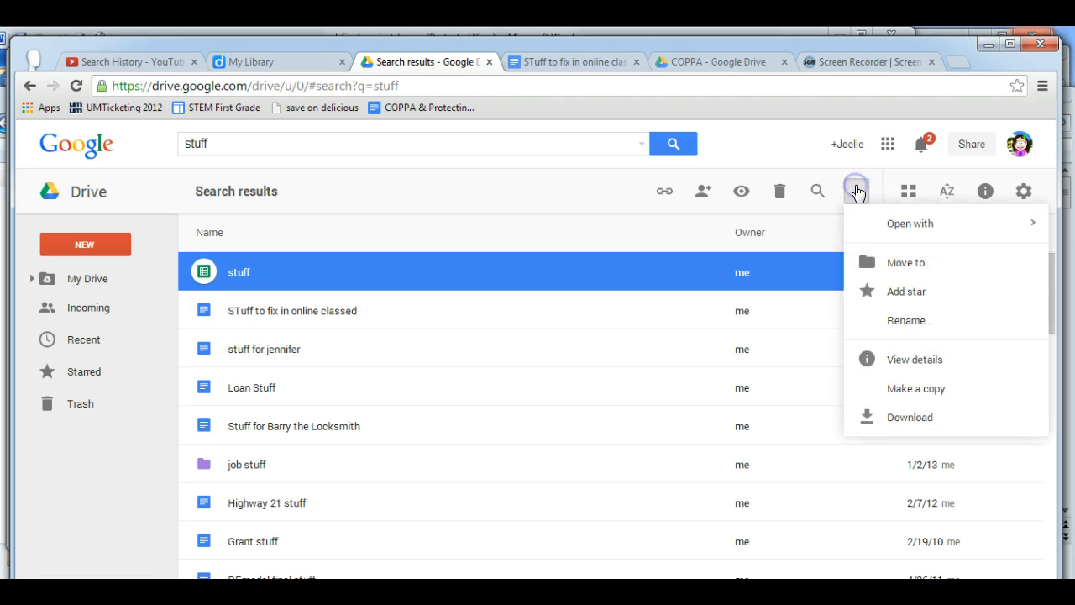
{"action": "left_click", "coordinate": [889, 263]}
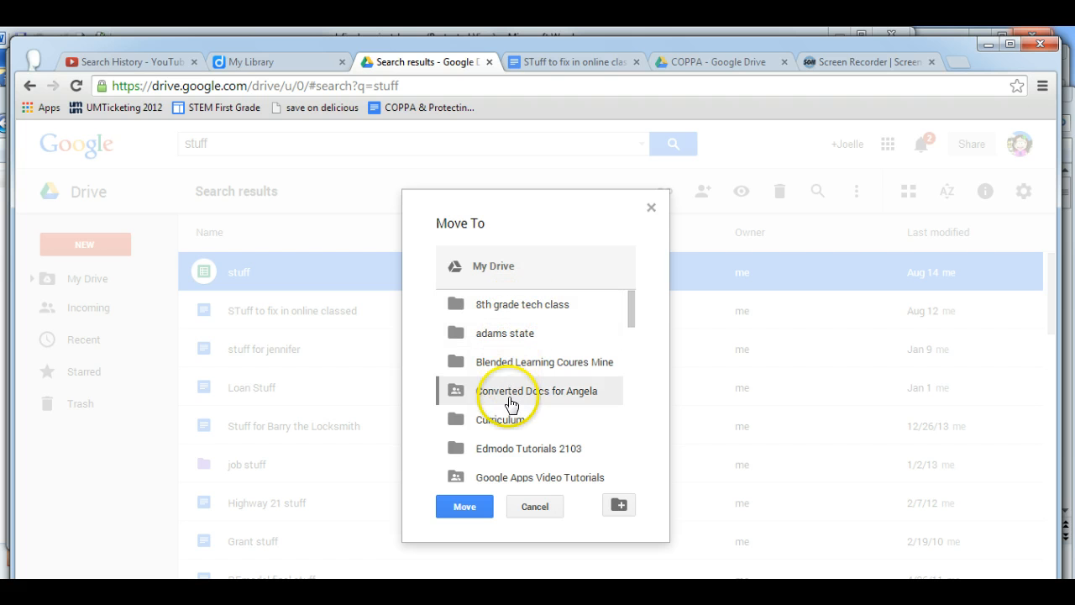
{"action": "left_click_drag", "start_coordinate": [631, 300], "coordinate": [629, 356]}
{"action": "left_click_drag", "start_coordinate": [626, 356], "coordinate": [619, 290]}
{"action": "double_click", "coordinate": [525, 336]}
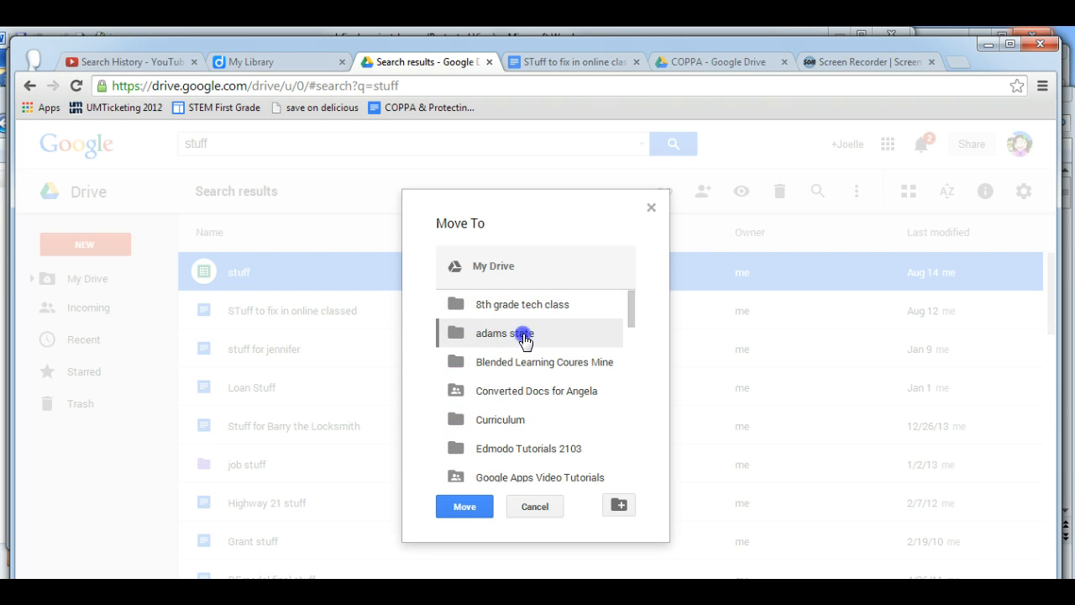
{"action": "left_click", "coordinate": [512, 307]}
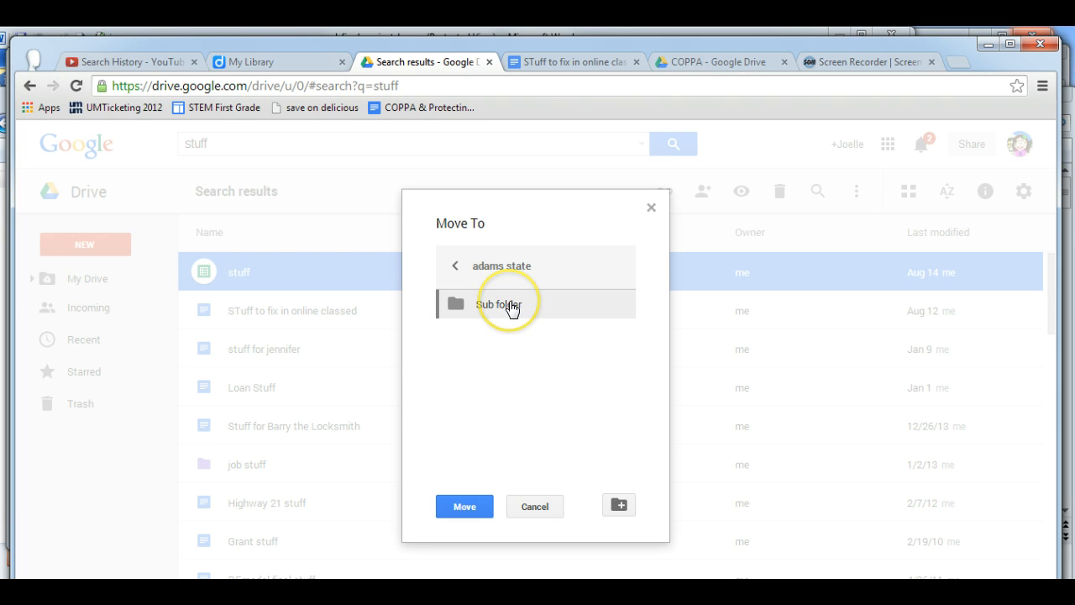
{"action": "double_click", "coordinate": [512, 308]}
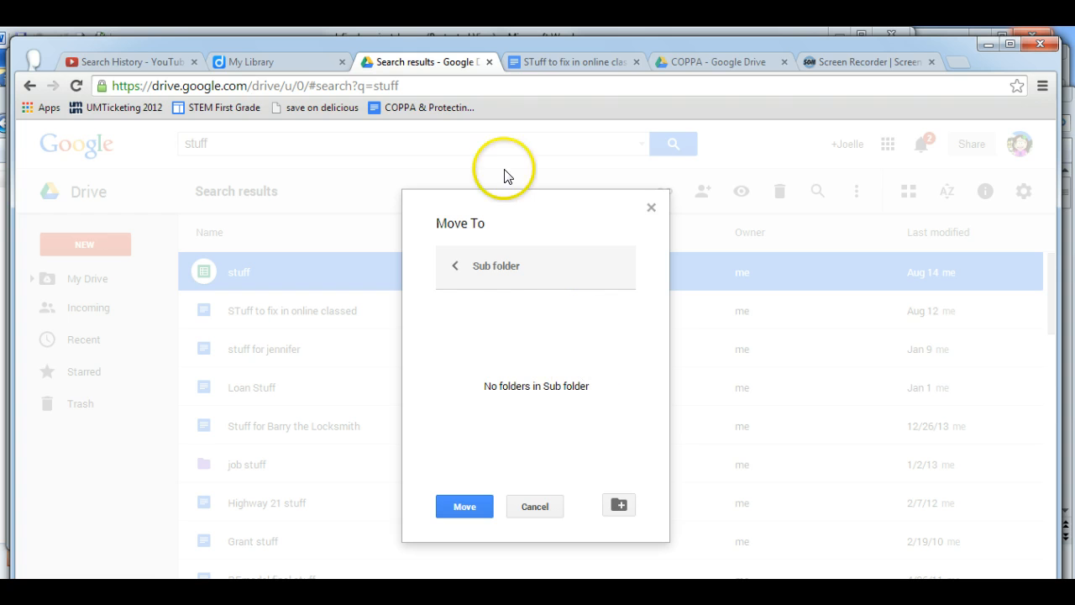
Create a new folder named "sub sub folder" inside "Sub folder" while choosing the move destination.
{"action": "left_click", "coordinate": [619, 504]}
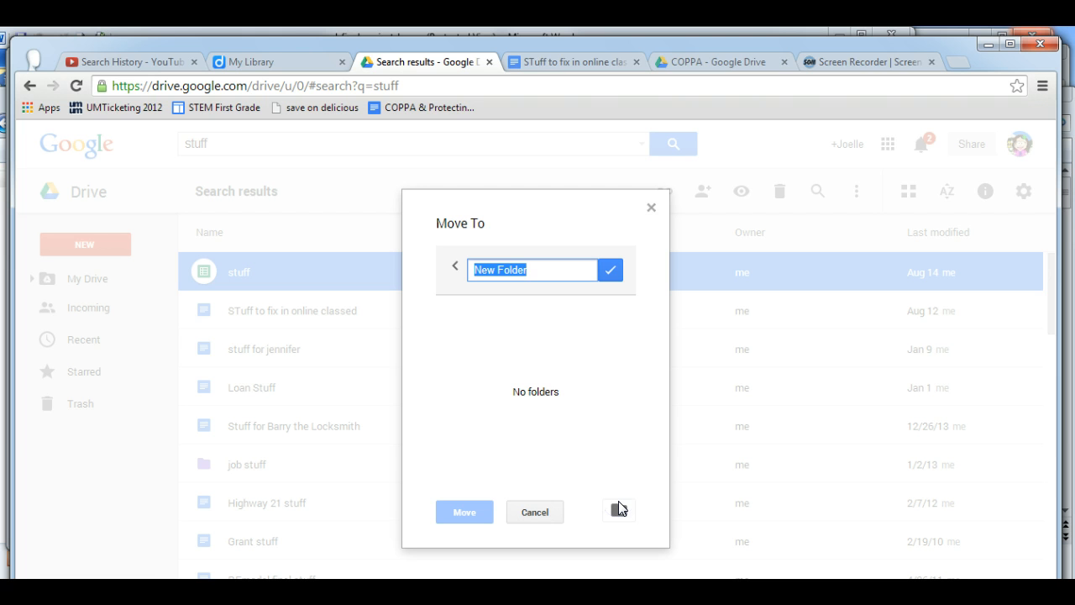
{"action": "type", "text": "sub"}
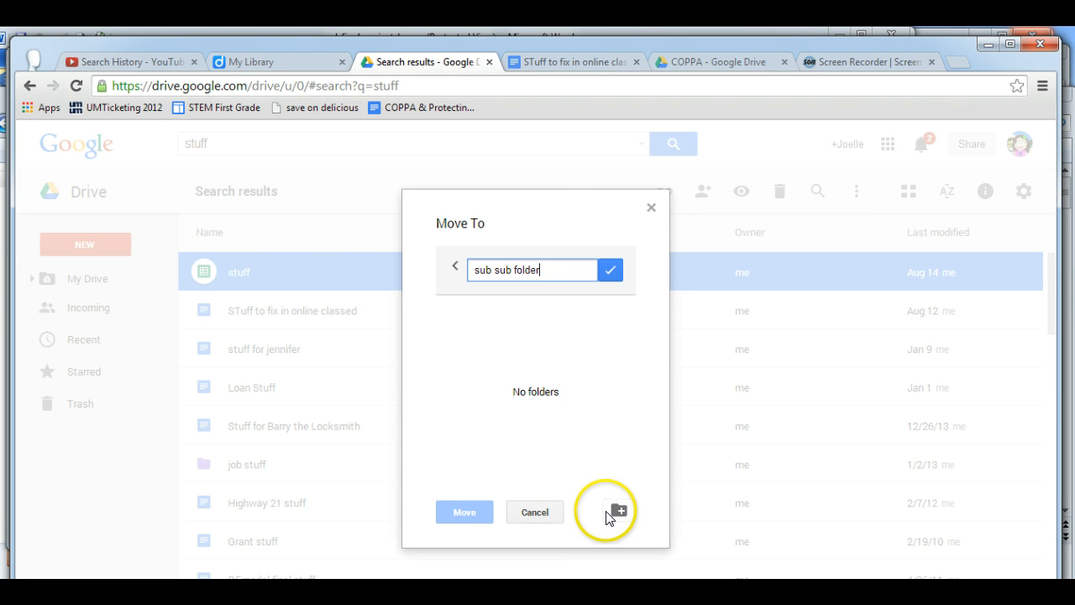
{"action": "key", "text": "Return"}
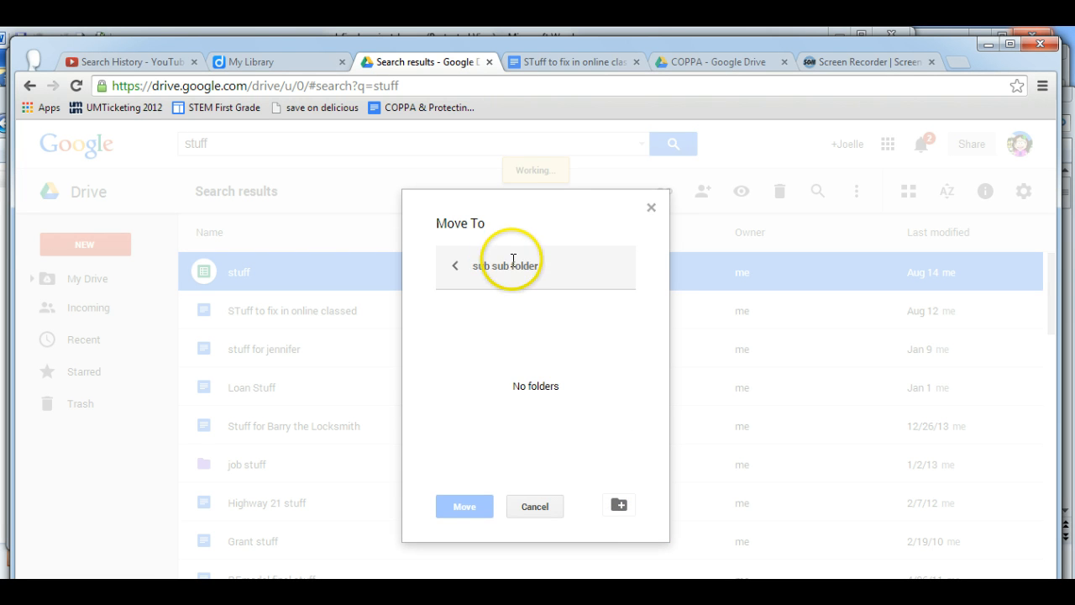
Move the "stuff" spreadsheet into "sub sub folder" under "adams state" and "Sub folder", then undo the move.
{"action": "left_click", "coordinate": [455, 267]}
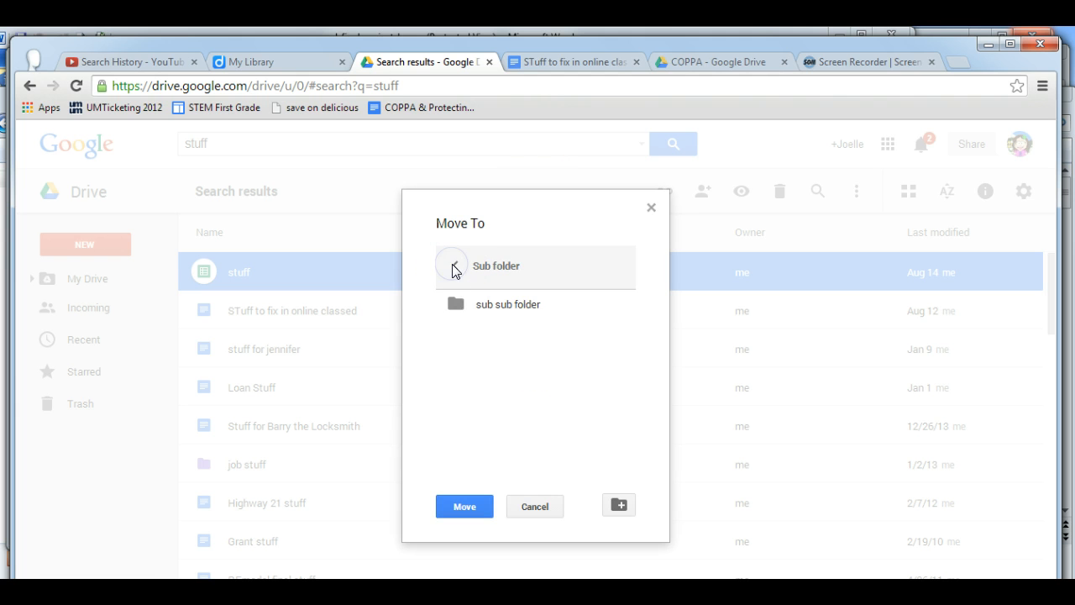
{"action": "left_click", "coordinate": [453, 267]}
{"action": "left_click", "coordinate": [492, 307]}
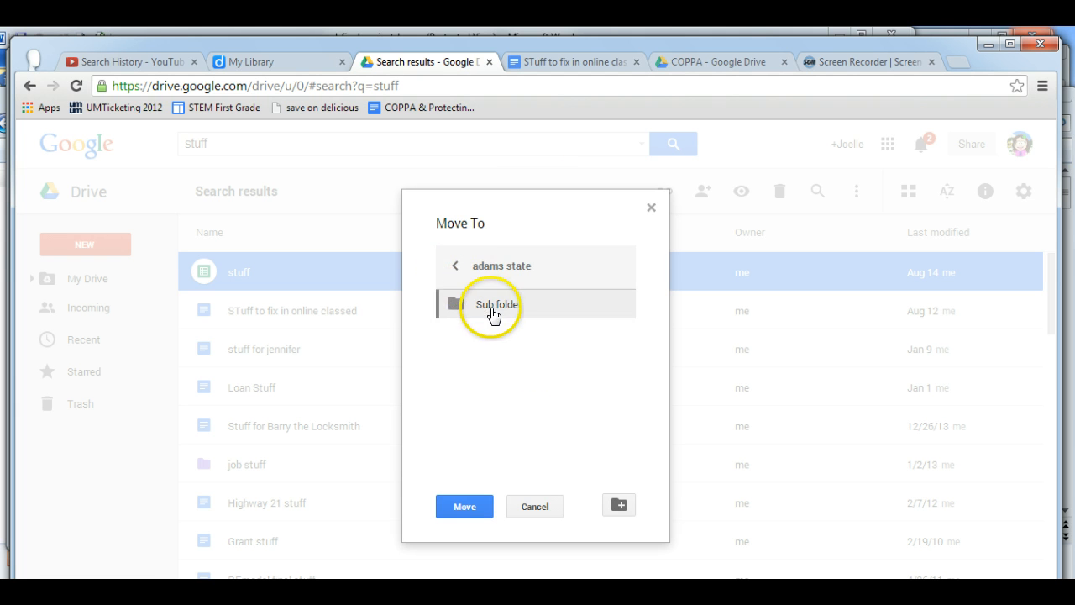
{"action": "left_click", "coordinate": [492, 313]}
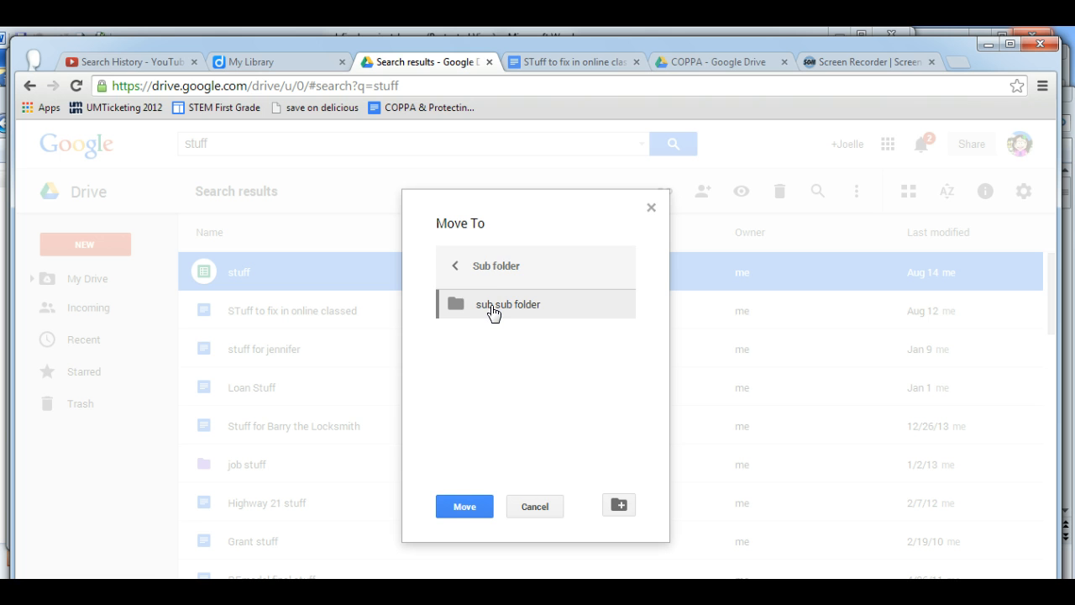
{"action": "left_click", "coordinate": [493, 311]}
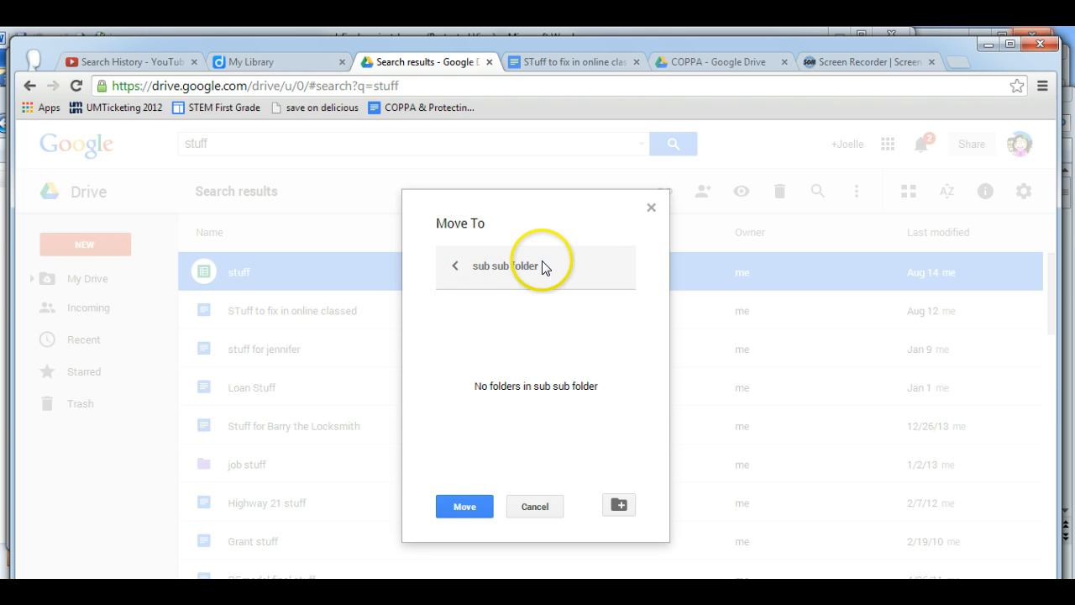
{"action": "left_click", "coordinate": [464, 505]}
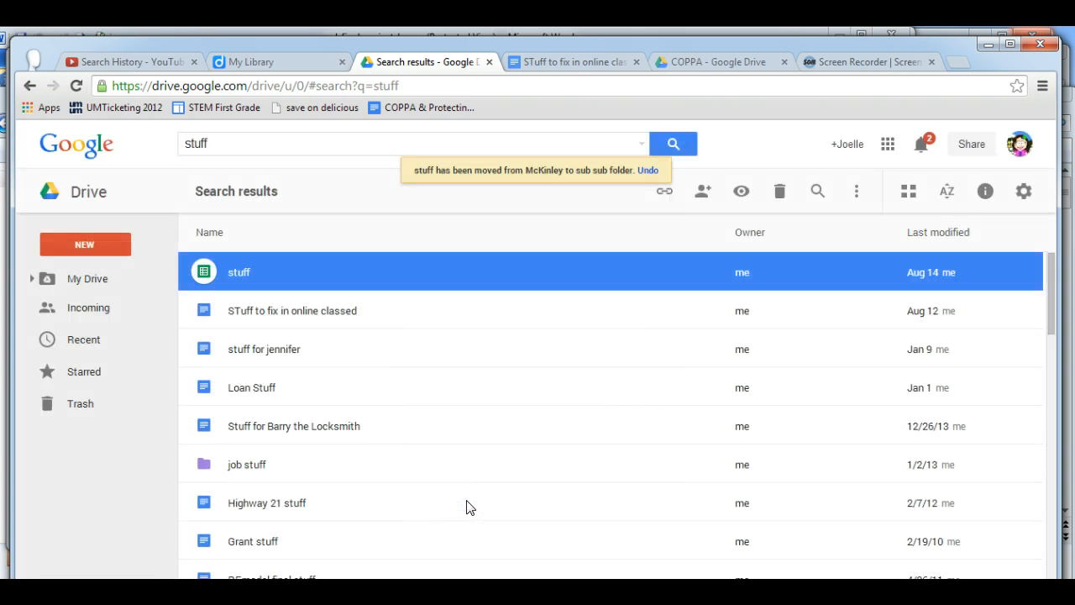
{"action": "left_click", "coordinate": [646, 171]}
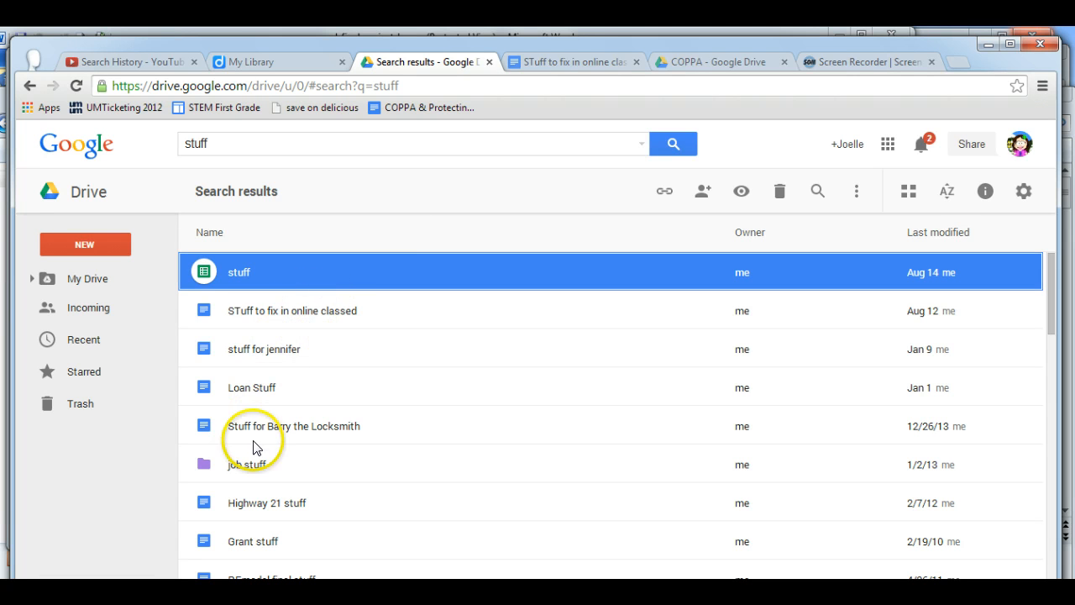
Select the first five search results as a range, browse to "Blended Learning Coures Mine" as the move destination, and cancel.
{"action": "left_click", "coordinate": [252, 467], "text": "shift"}
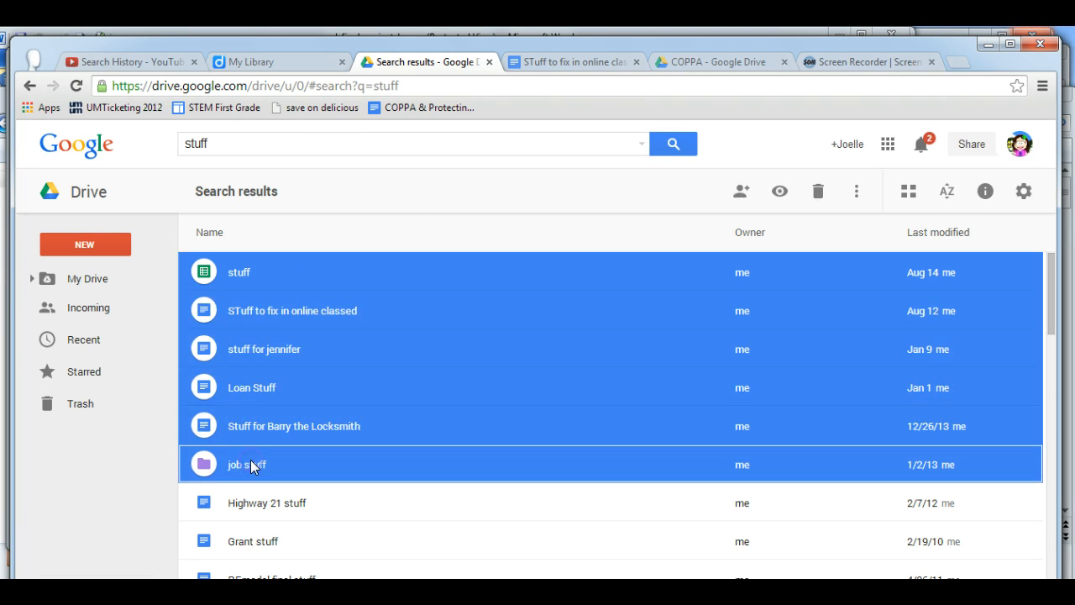
{"action": "left_click", "coordinate": [274, 274]}
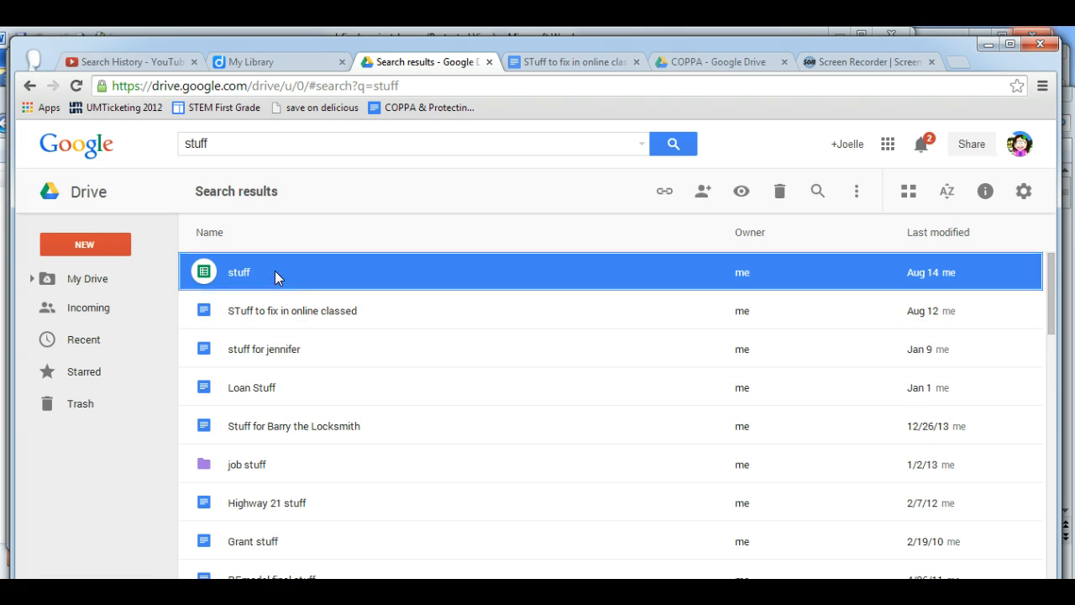
{"action": "left_click", "coordinate": [260, 426], "text": "shift"}
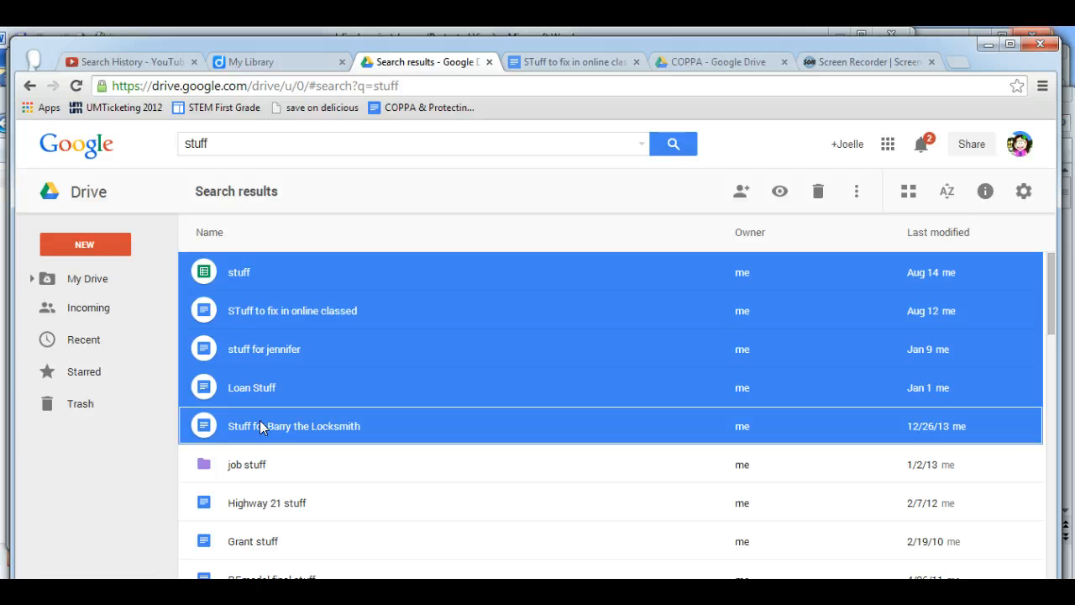
{"action": "left_click", "coordinate": [855, 191]}
{"action": "left_click", "coordinate": [890, 234]}
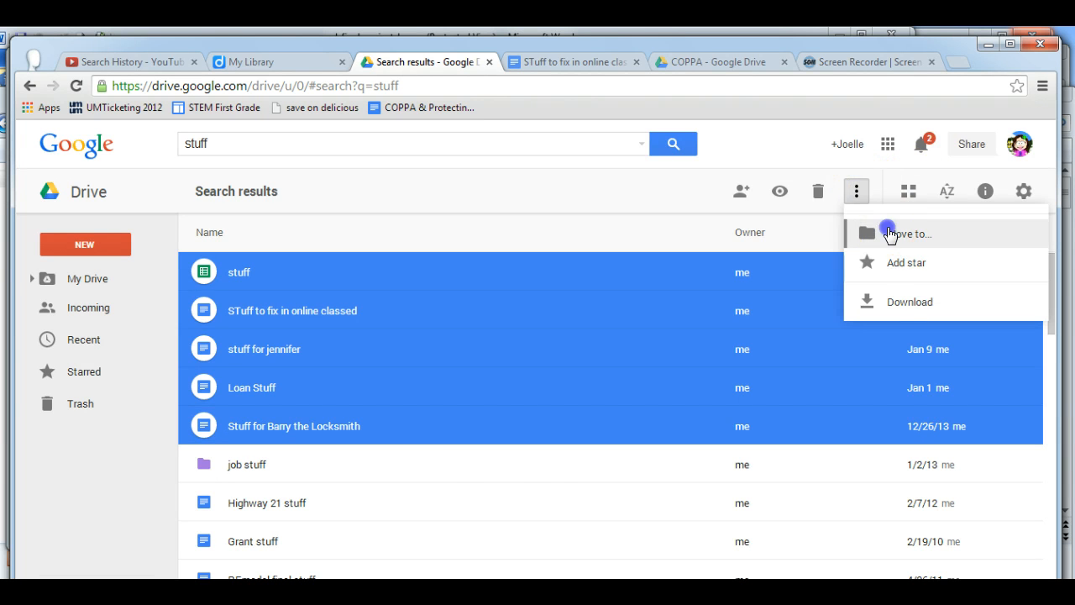
{"action": "left_click", "coordinate": [547, 362]}
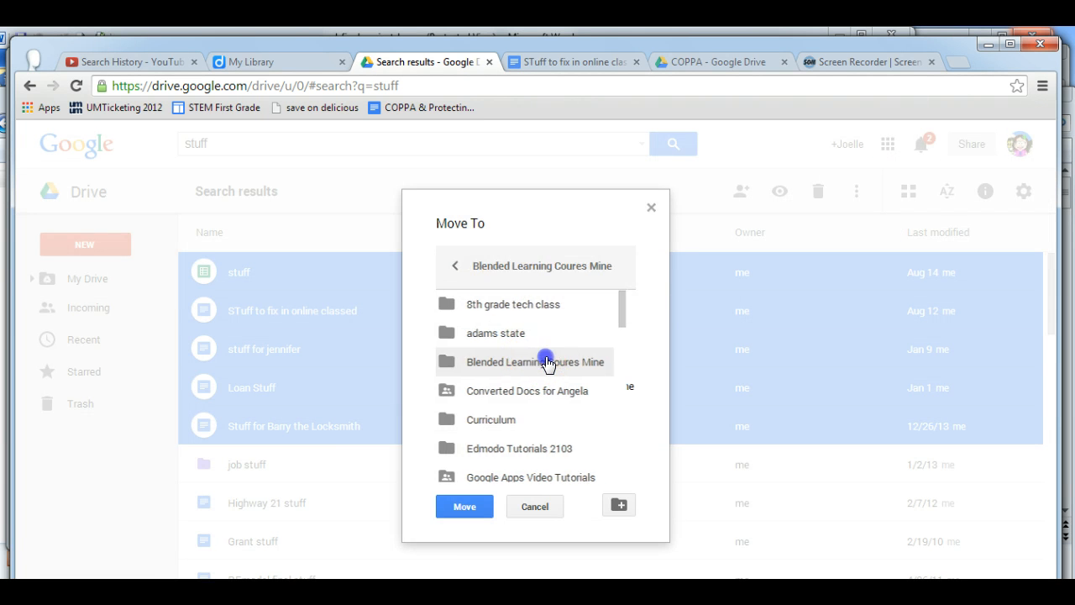
{"action": "left_click", "coordinate": [546, 362]}
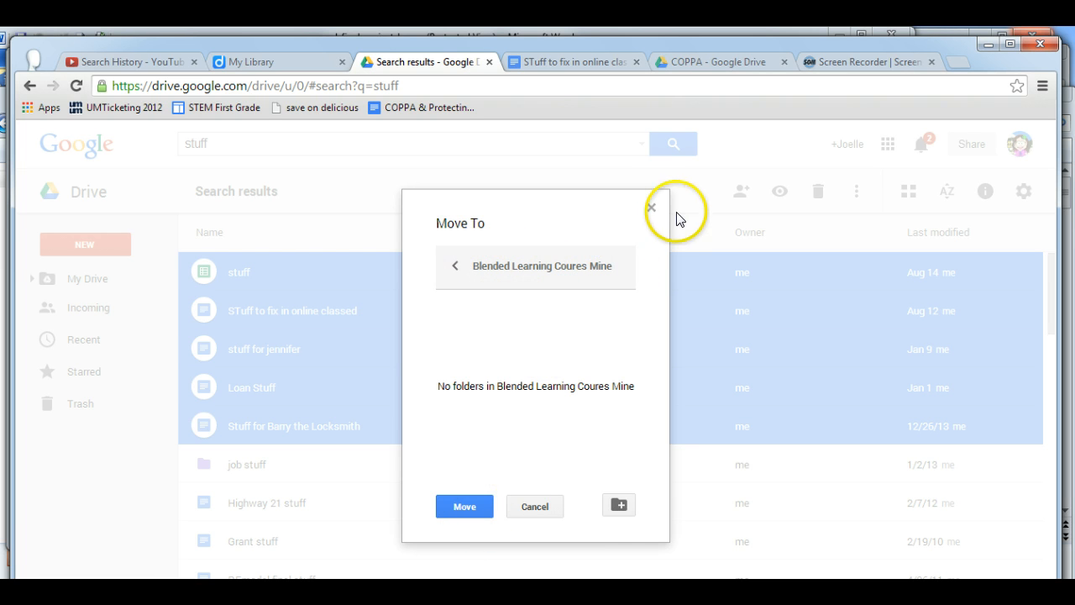
{"action": "left_click", "coordinate": [651, 207]}
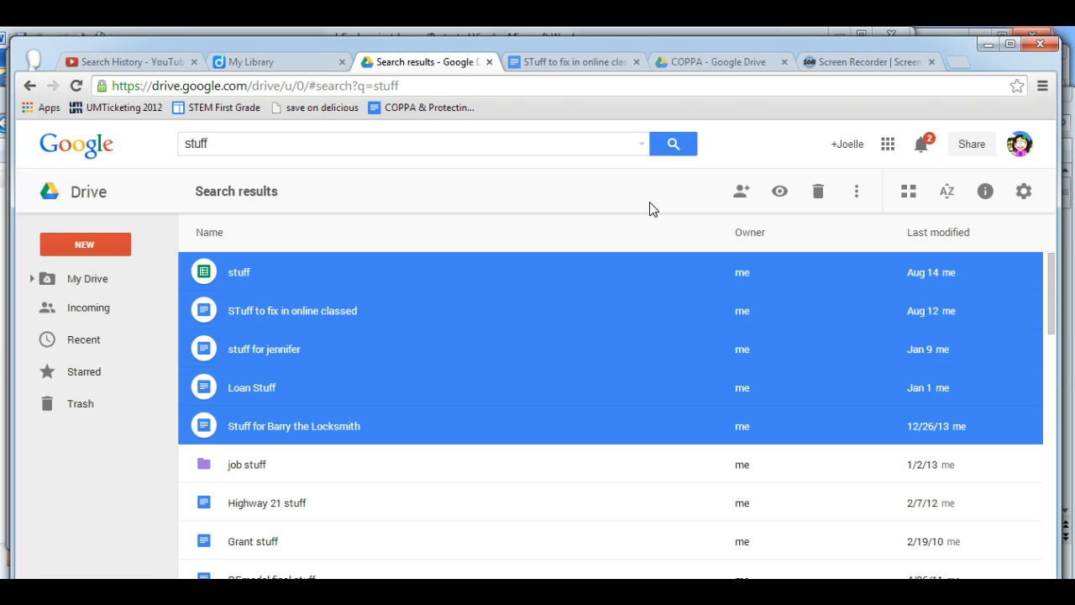
Select only the first, third and sixth results, browse to "sharing" in "Google Apps Video Tutorials" as the move destination, and cancel.
{"action": "left_click", "coordinate": [292, 267]}
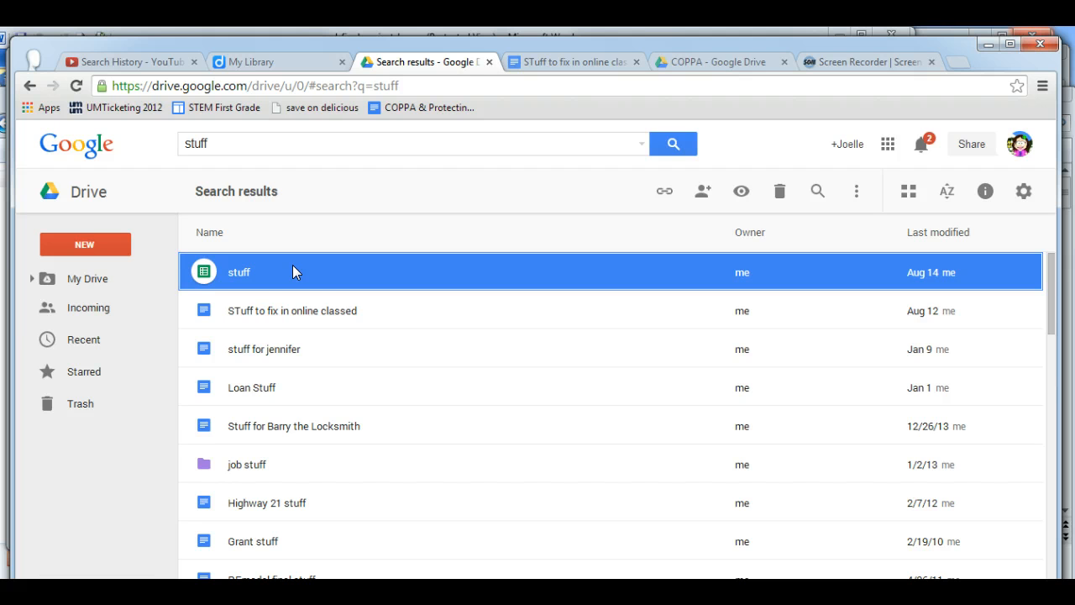
{"action": "left_click", "coordinate": [285, 351], "text": "ctrl"}
{"action": "left_click", "coordinate": [257, 471], "text": "ctrl"}
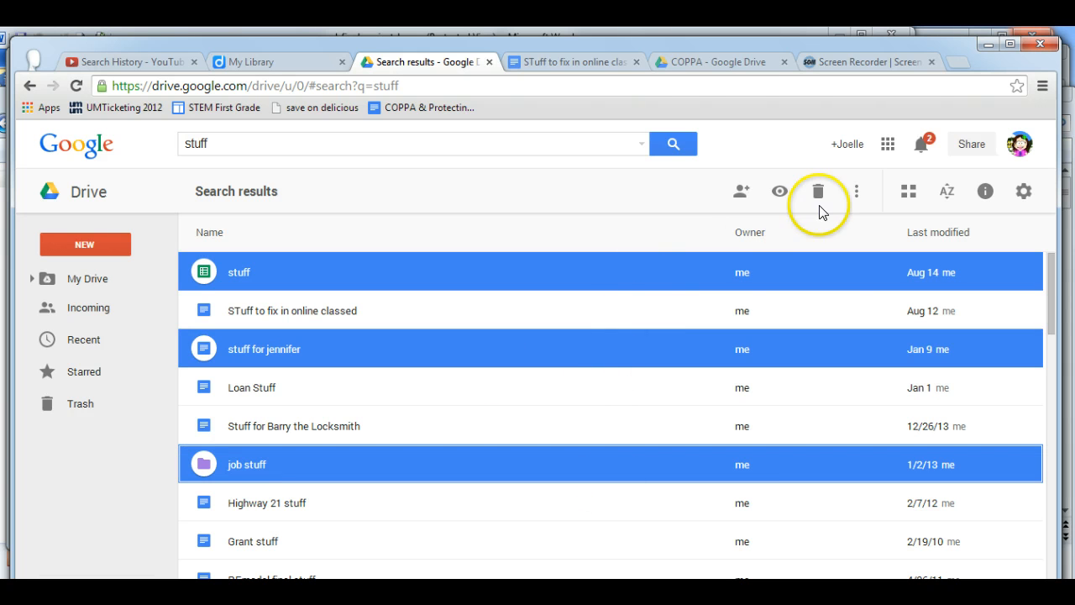
{"action": "left_click", "coordinate": [855, 190]}
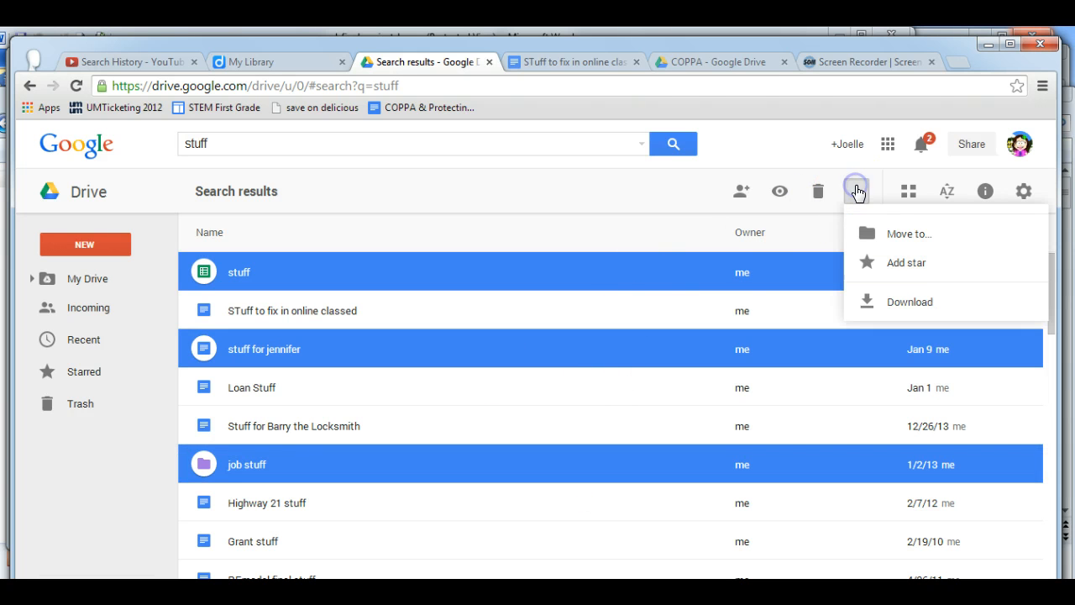
{"action": "left_click", "coordinate": [883, 235]}
{"action": "double_click", "coordinate": [509, 477]}
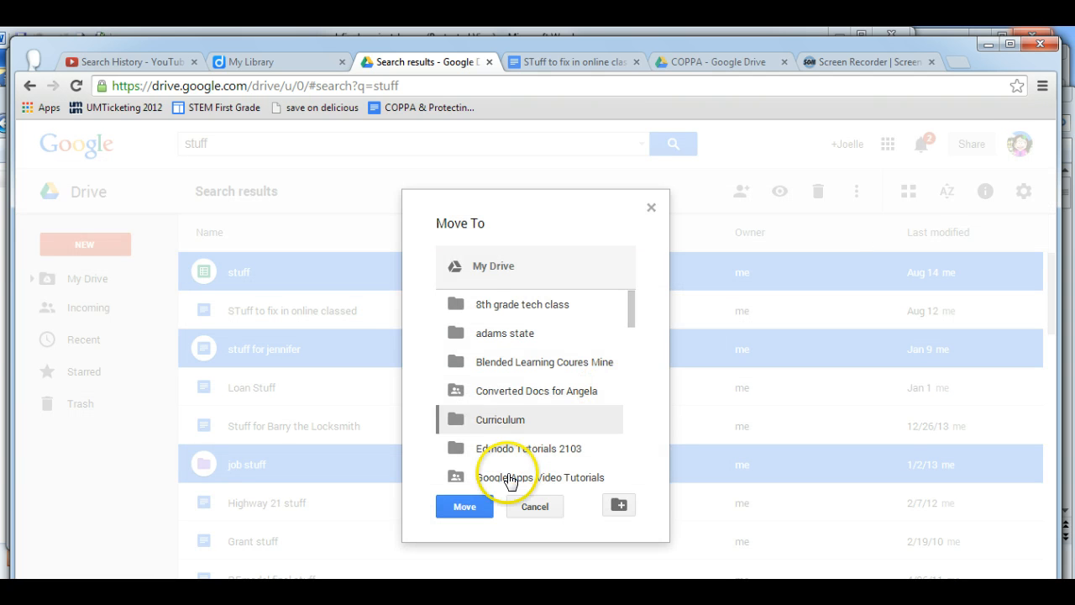
{"action": "double_click", "coordinate": [494, 363]}
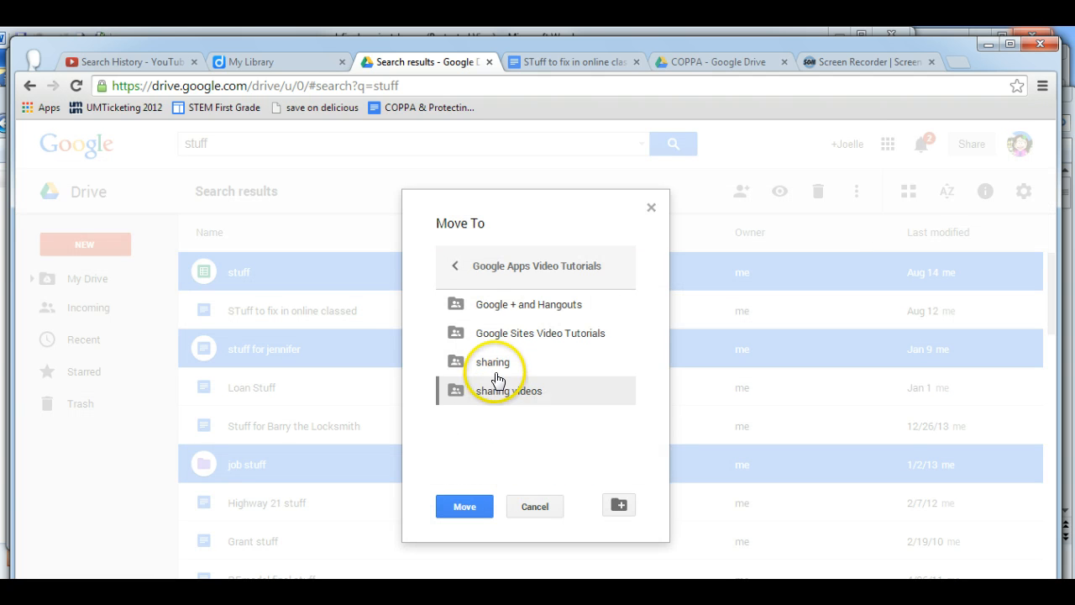
{"action": "left_click", "coordinate": [507, 232]}
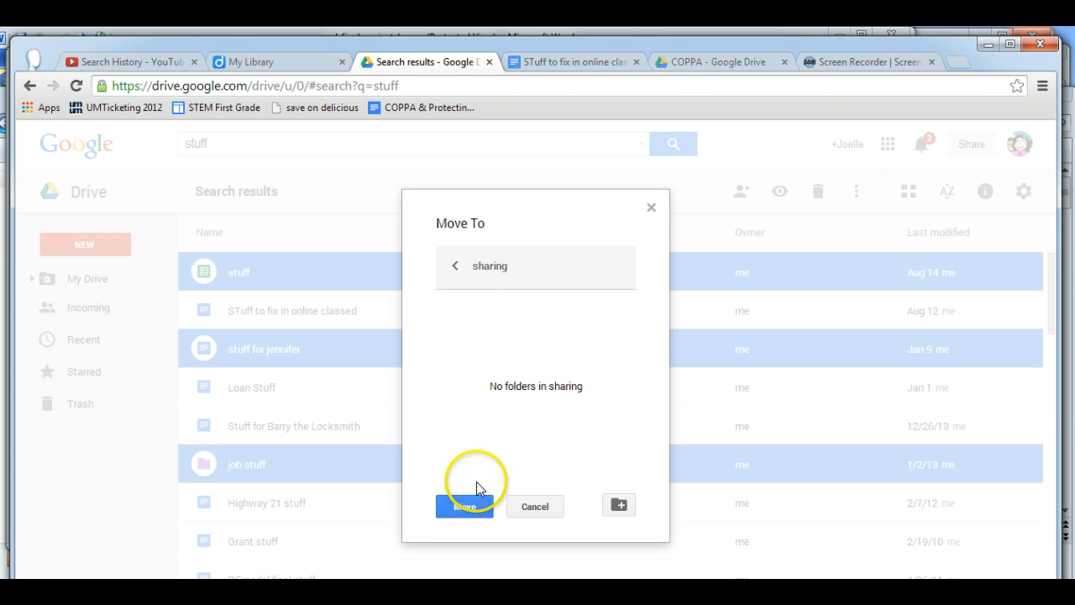
{"action": "left_click", "coordinate": [651, 207]}
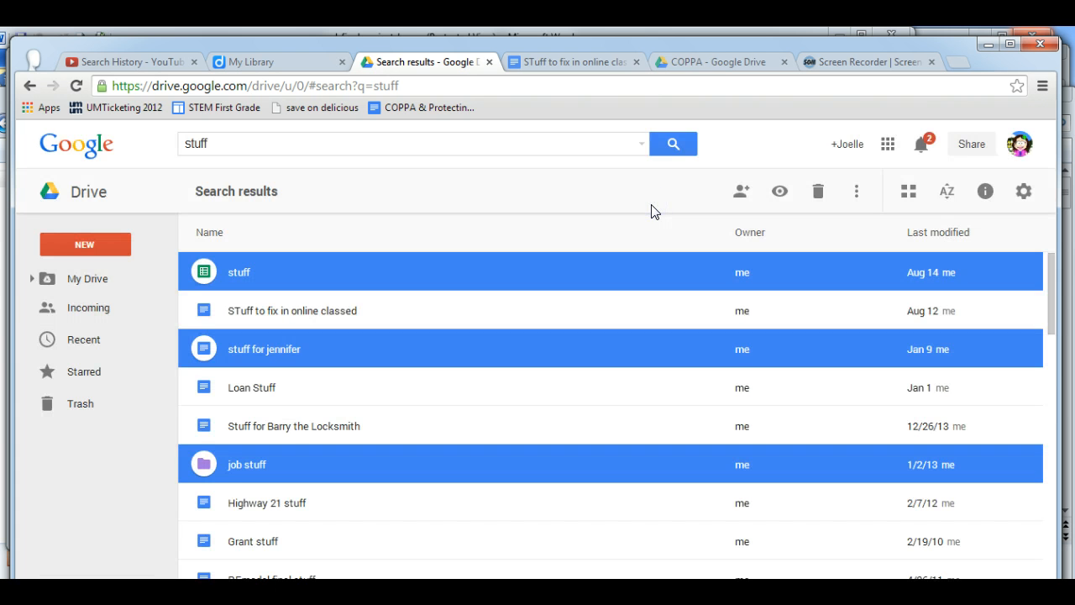
Return to My Drive and open the sharing settings of the "Blended Learning Coures Mine" folder.
{"action": "left_click", "coordinate": [62, 281]}
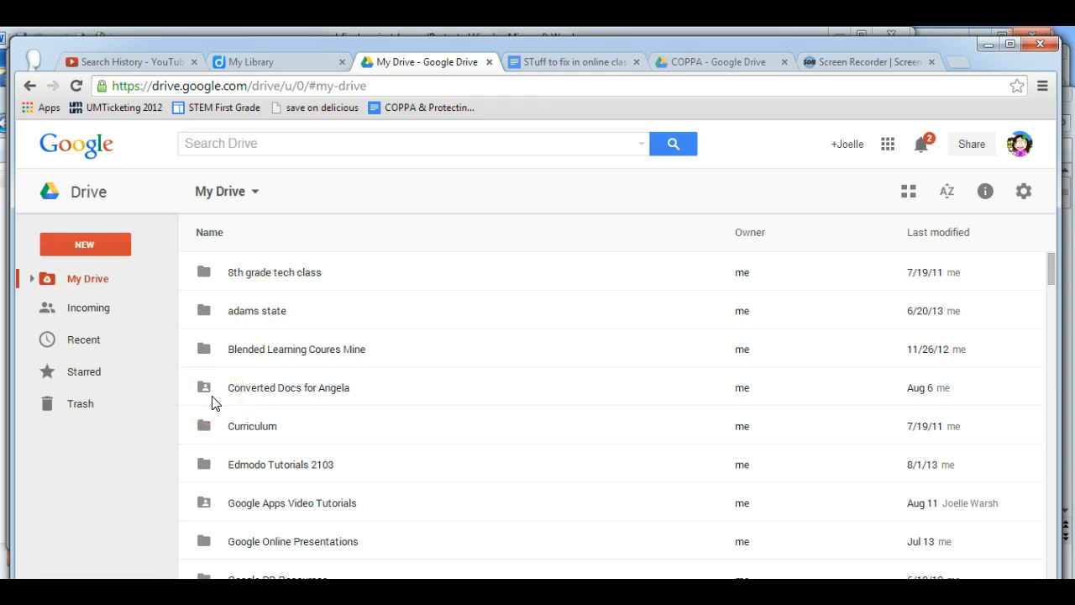
{"action": "left_click", "coordinate": [244, 349]}
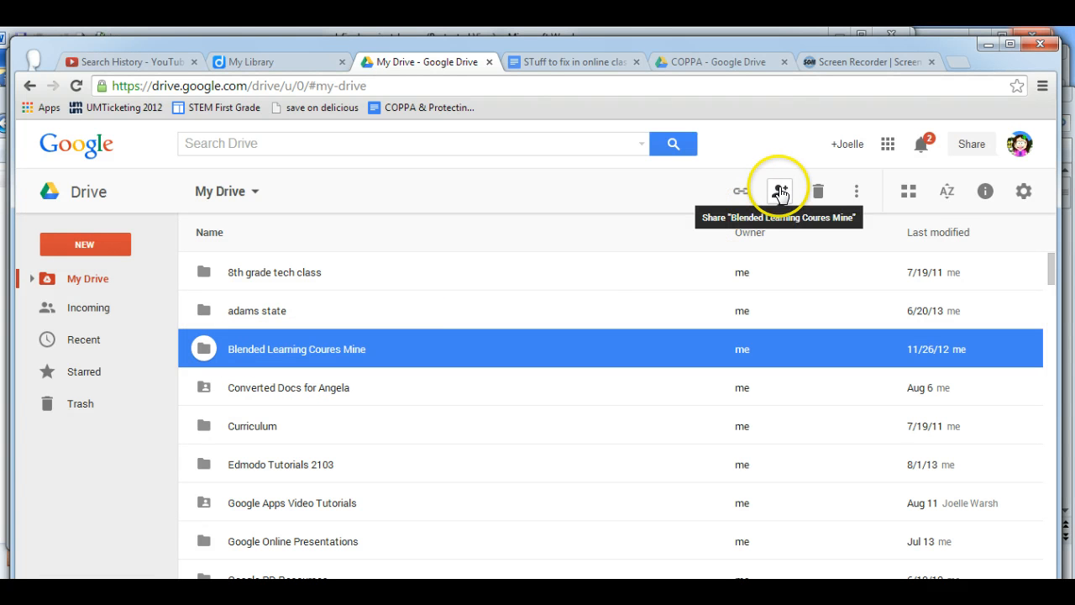
{"action": "left_click", "coordinate": [856, 193]}
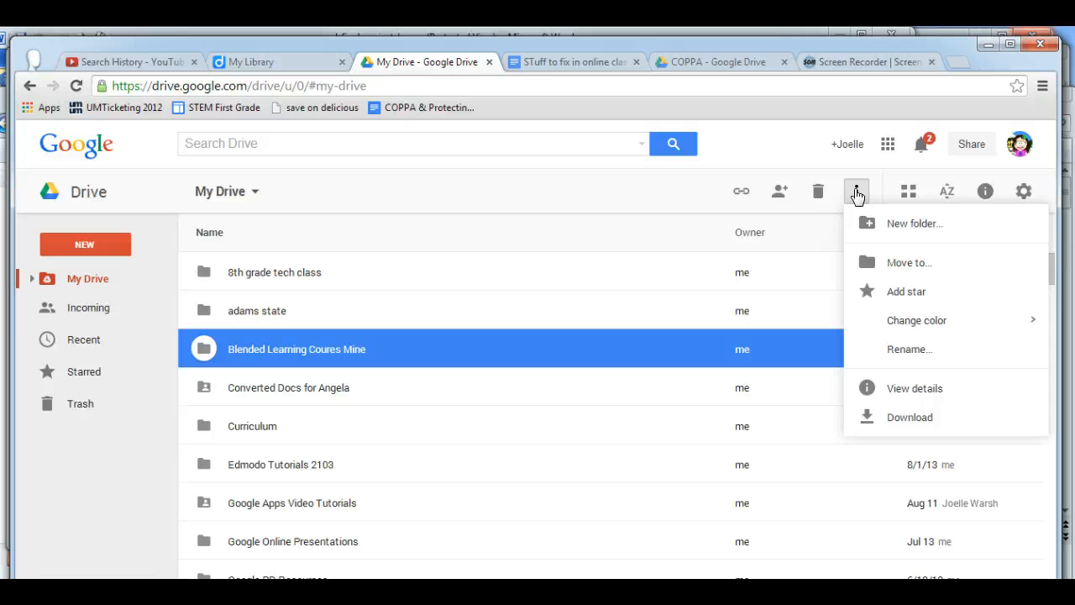
{"action": "left_click", "coordinate": [779, 193]}
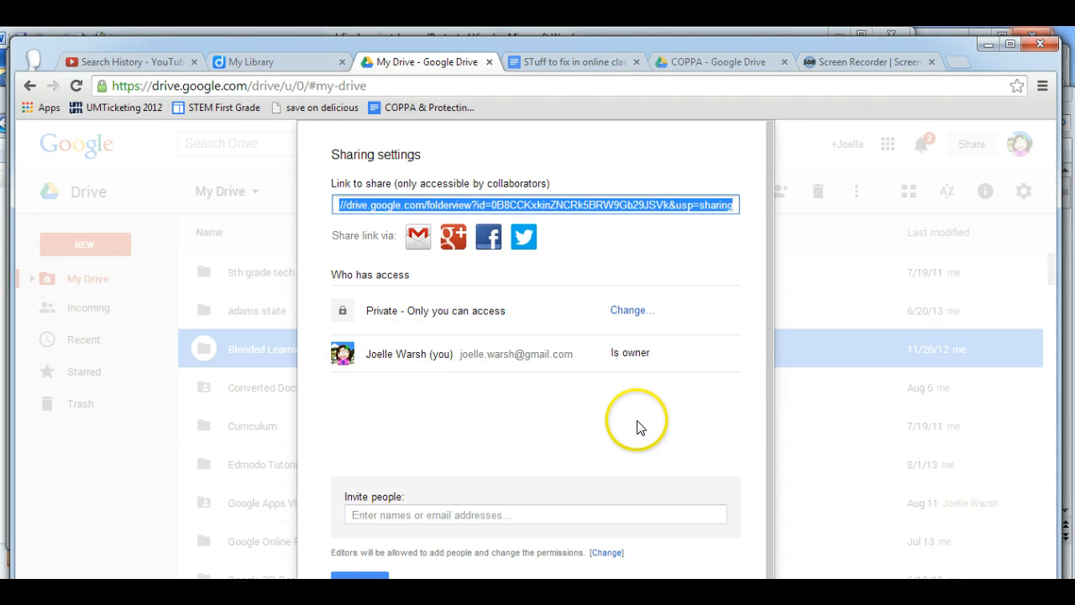
Enter a suggested contact's e-mail as the person to invite to the folder.
{"action": "left_click", "coordinate": [420, 515]}
{"action": "type", "text": "a"}
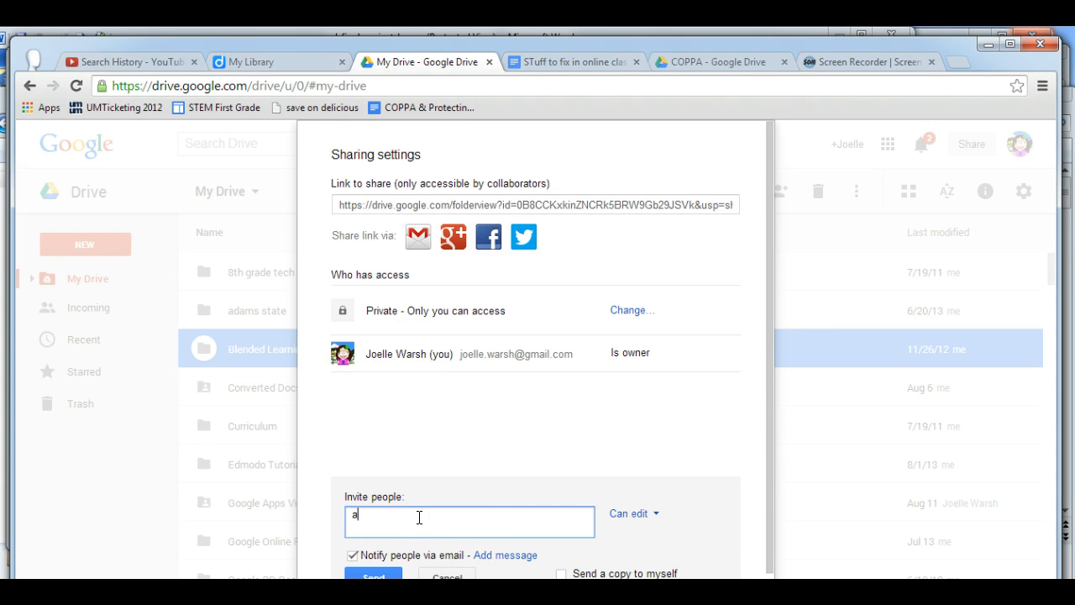
{"action": "type", "text": "nna"}
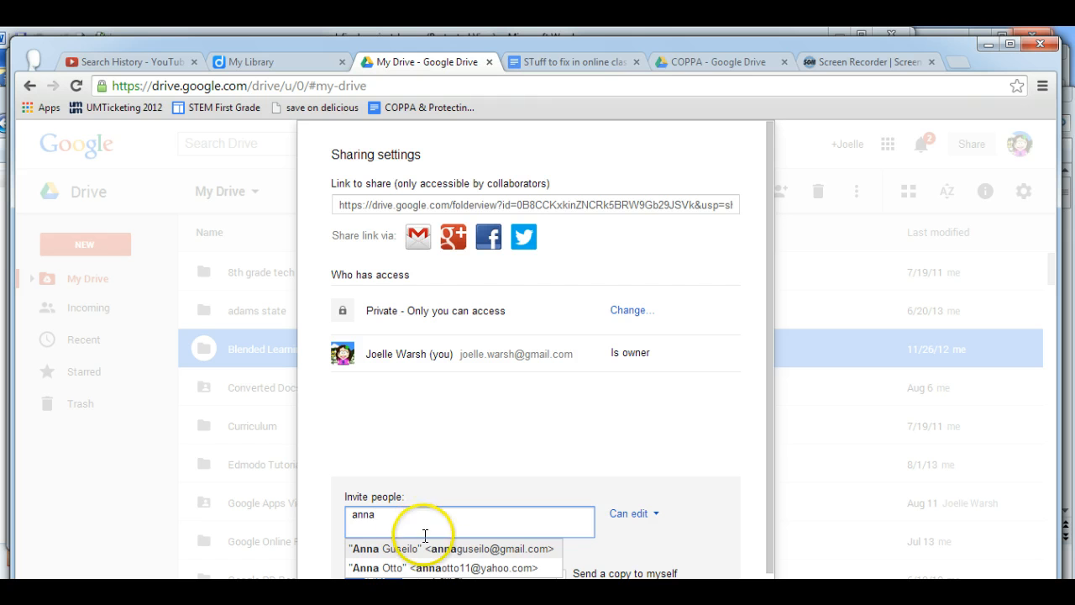
{"action": "left_click", "coordinate": [436, 548]}
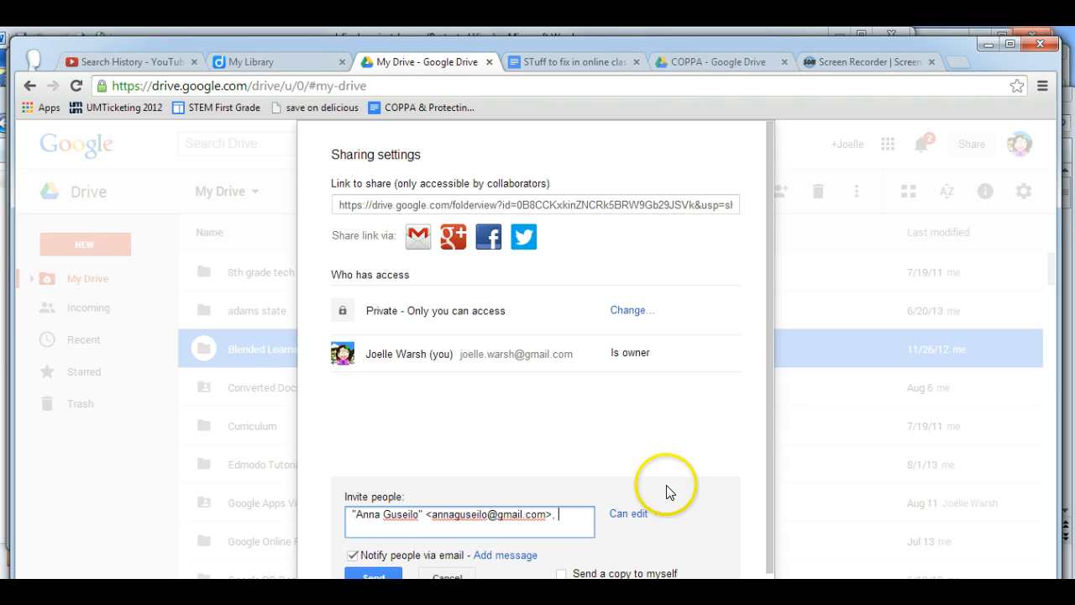